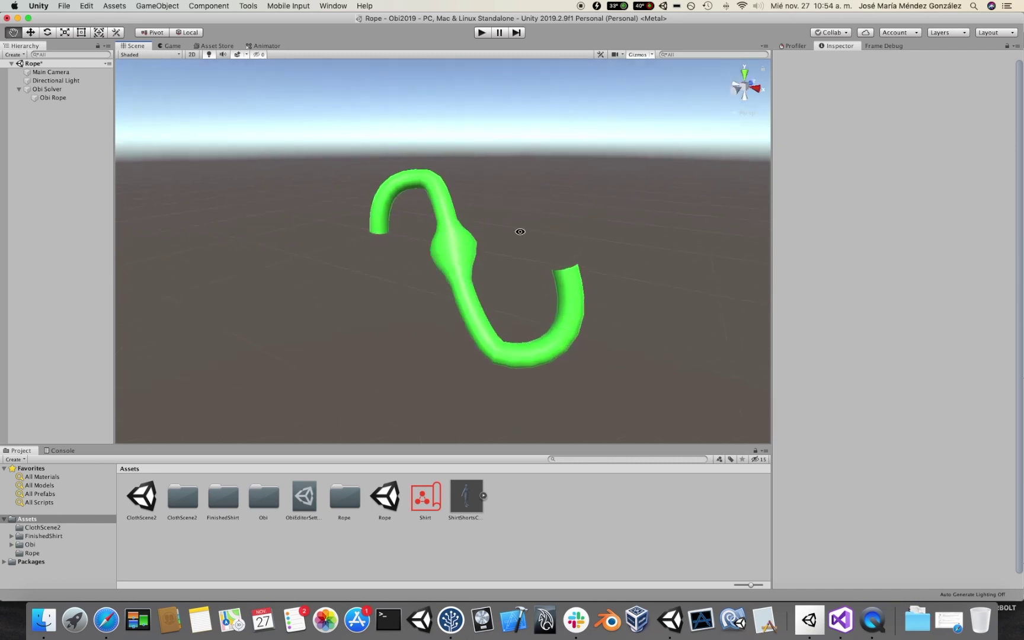
# Step: Play the Rope scene, drag the falling Obi Rope up and right, then stop playback
pyautogui.click(483, 33)
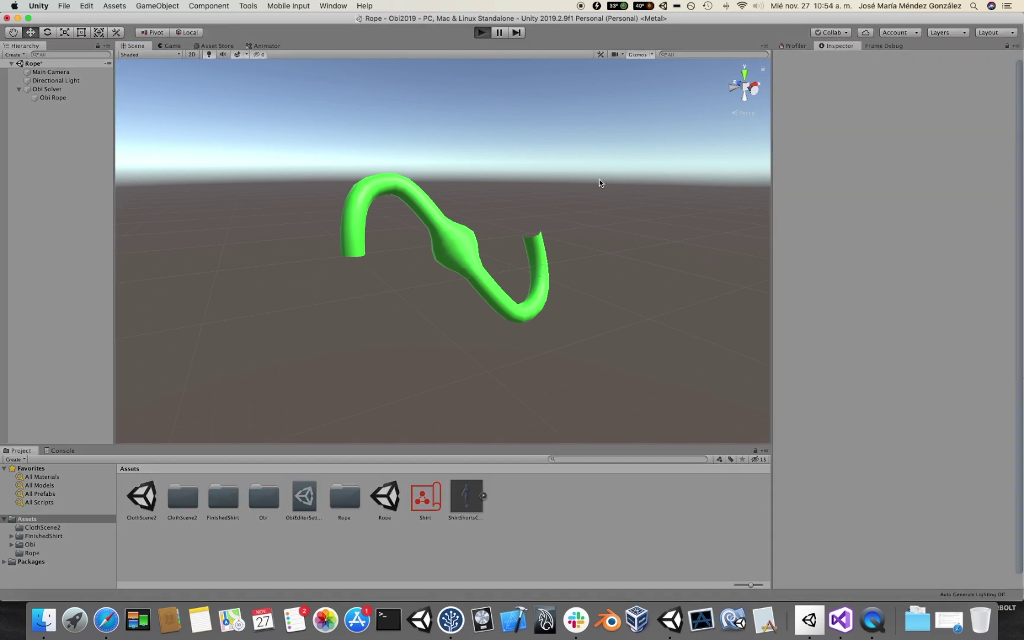
pyautogui.click(142, 46)
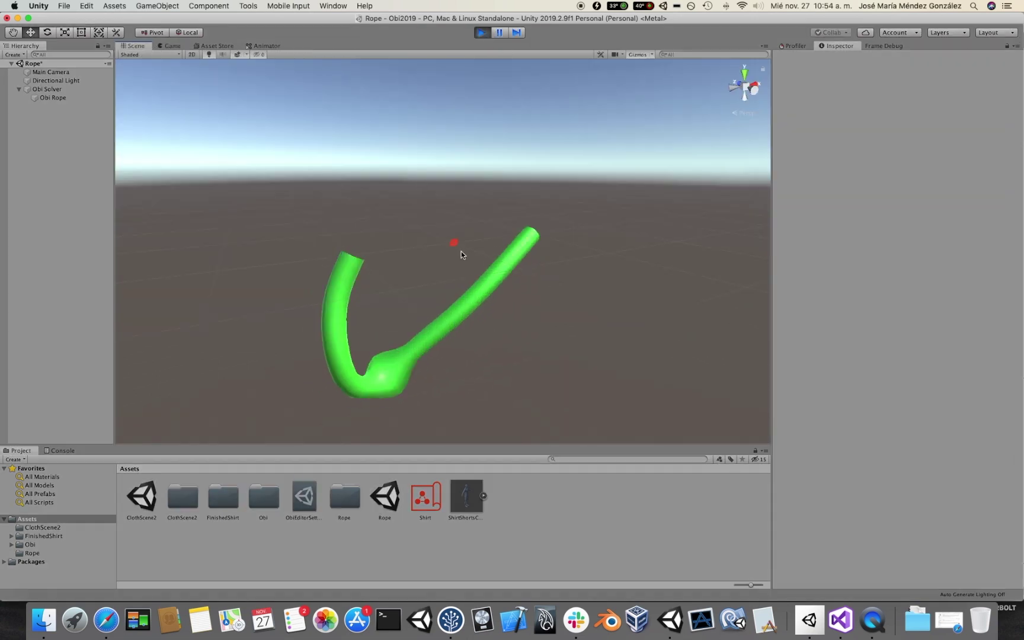
pyautogui.click(460, 238)
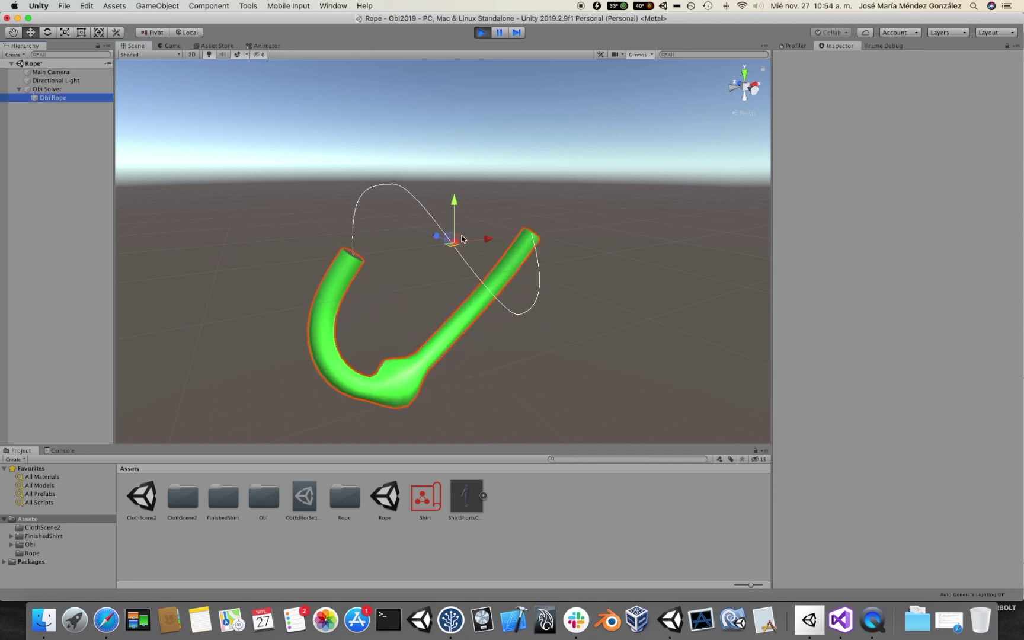
pyautogui.moveTo(461, 235); pyautogui.dragTo(484, 208)
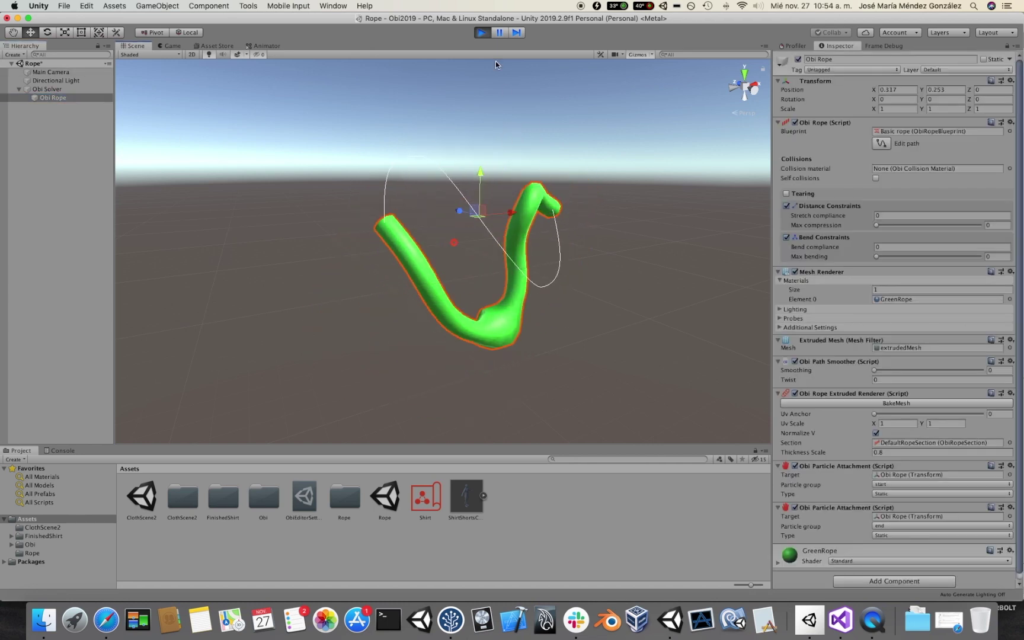
pyautogui.click(481, 32)
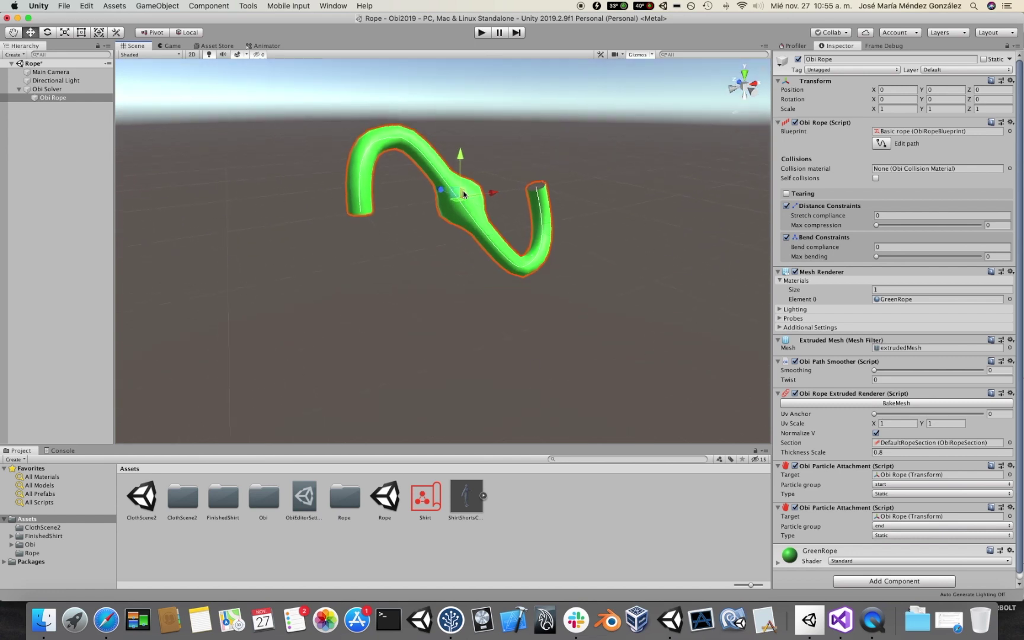
# Step: Add a Cube and scale it into a wide, flat slab
pyautogui.click(137, 5)
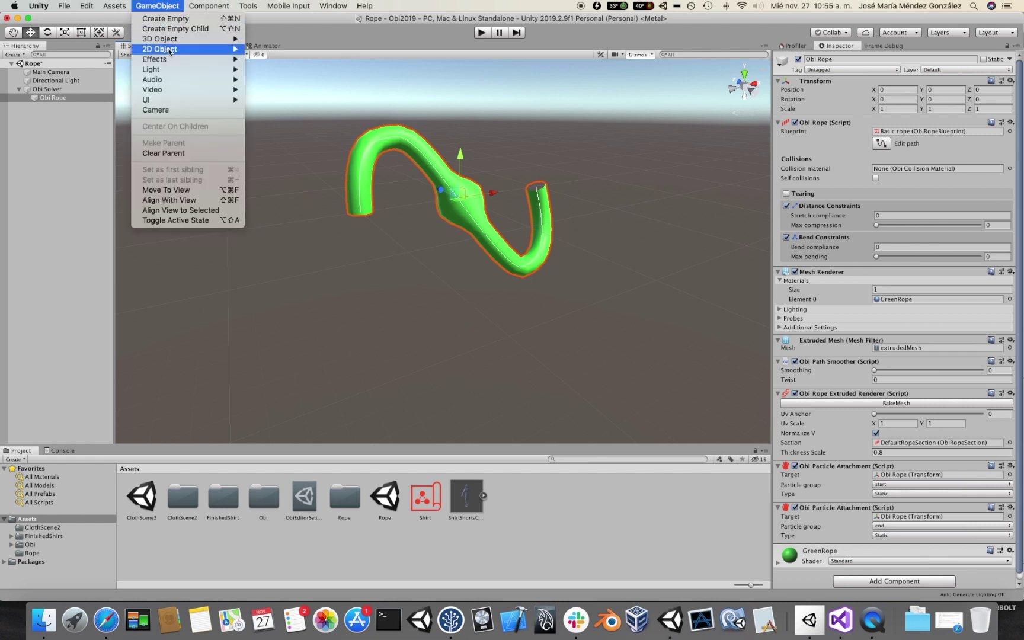
pyautogui.moveTo(225, 39)
pyautogui.click(304, 41)
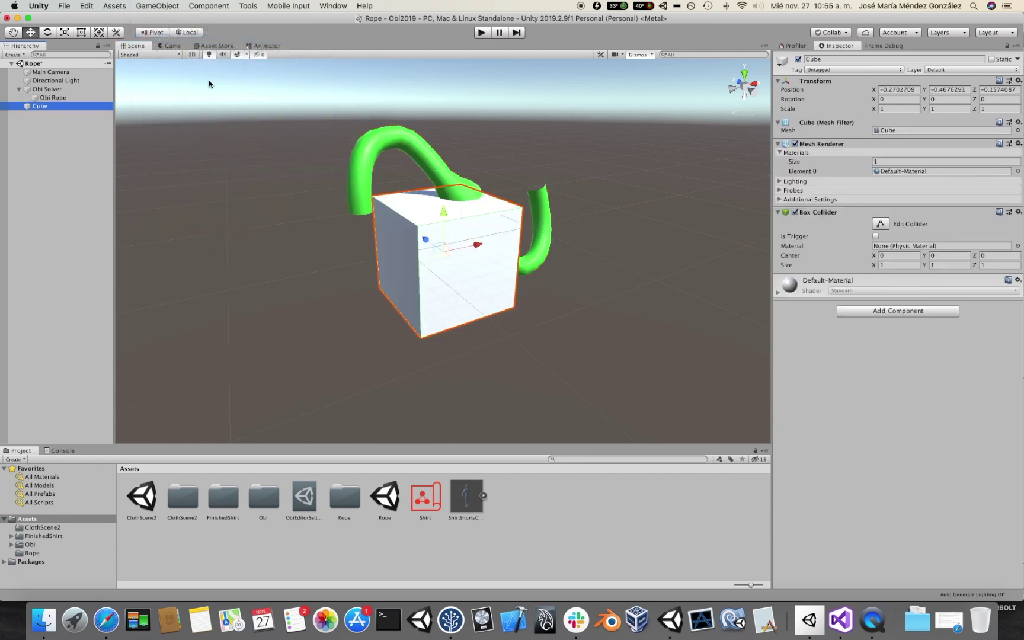
pyautogui.click(63, 33)
pyautogui.moveTo(443, 210); pyautogui.dragTo(555, 228)
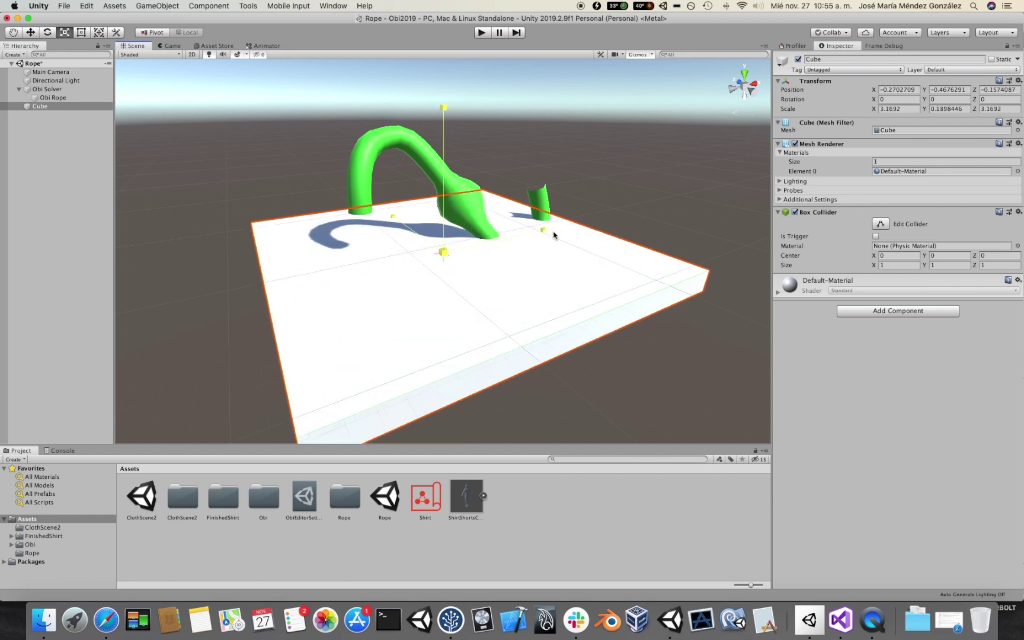
# Step: Lower the slab beneath the rope and start the simulation
pyautogui.click(34, 33)
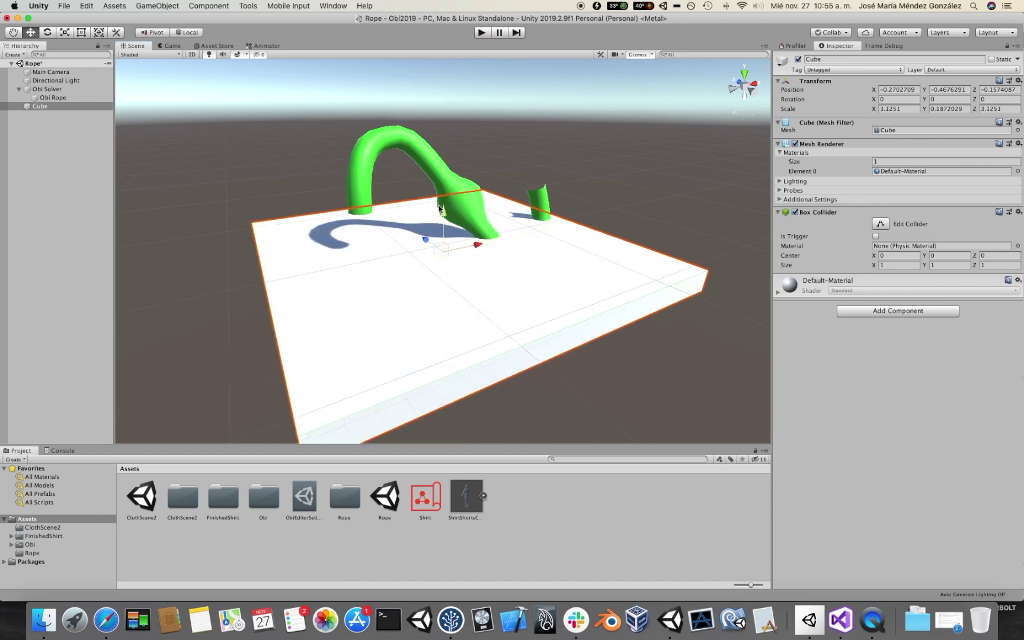
pyautogui.moveTo(439, 209); pyautogui.dragTo(436, 255)
pyautogui.click(482, 34)
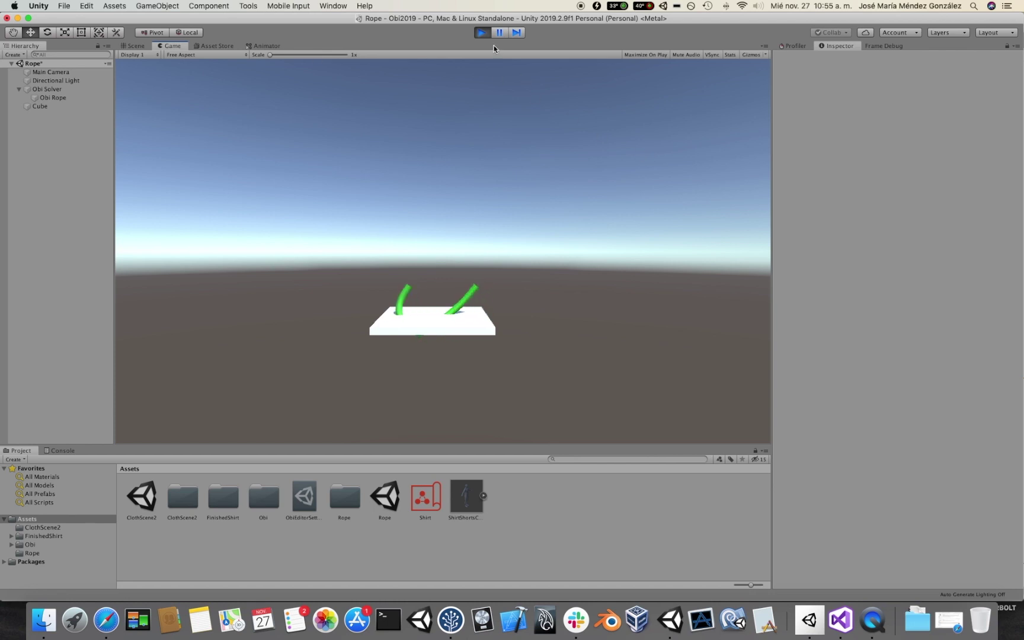
# Step: Stop play, add an Obi Collider to the Cube via 'obi col' search, and replay
pyautogui.click(482, 33)
pyautogui.click(74, 106)
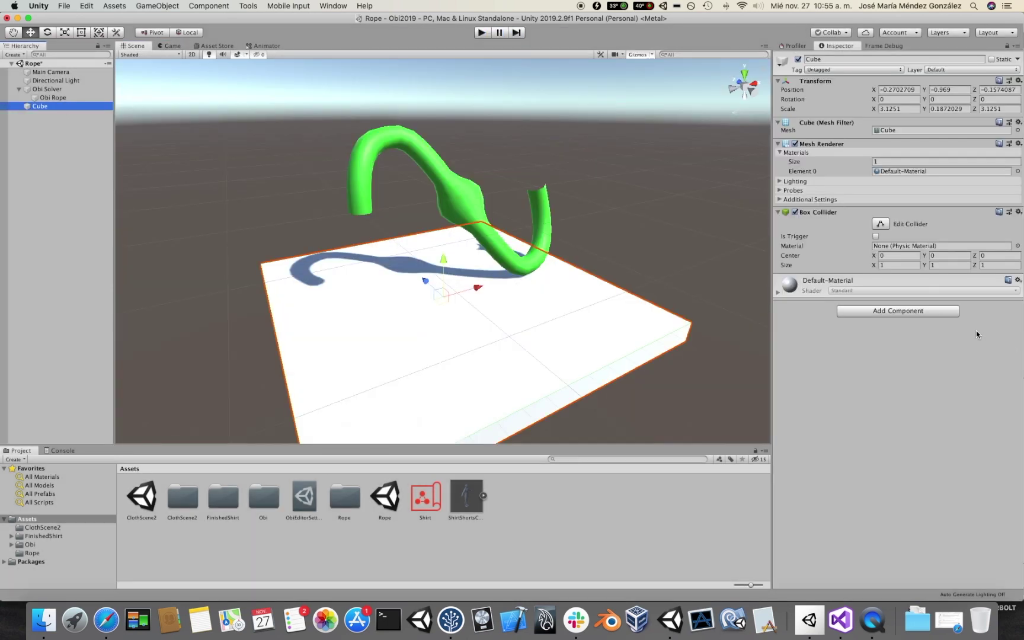
pyautogui.click(898, 311)
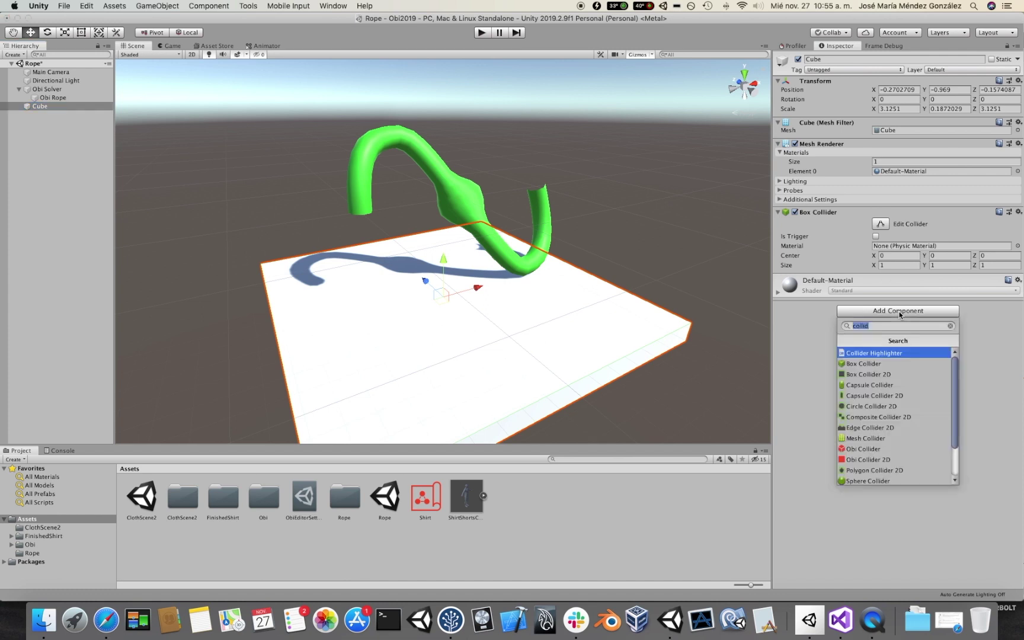
pyautogui.write('obi col')
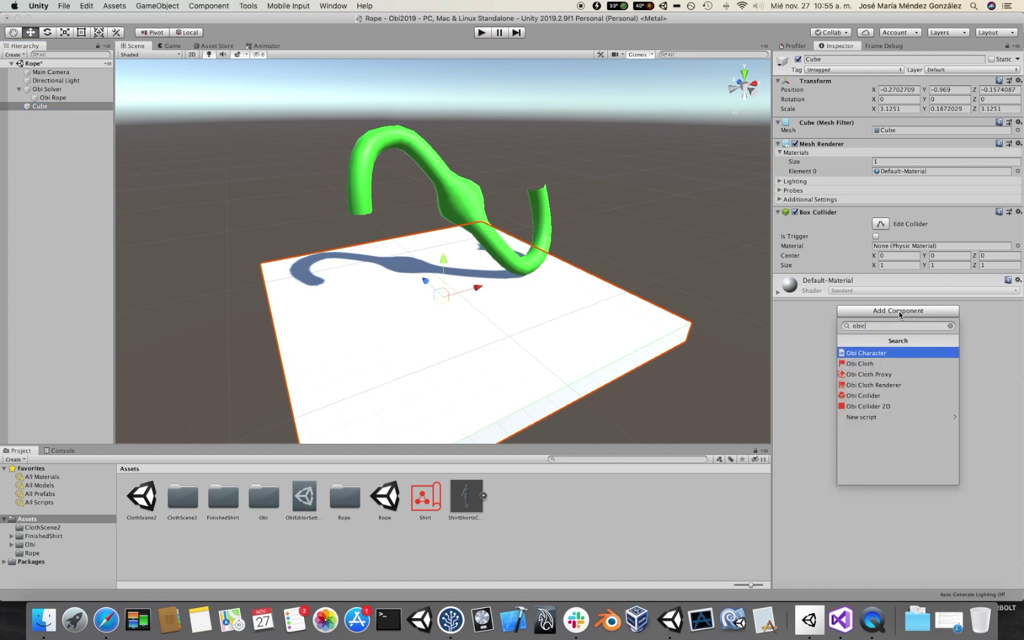
pyautogui.press('Down')
pyautogui.press('Down')
pyautogui.press('Down')
pyautogui.press('Return')
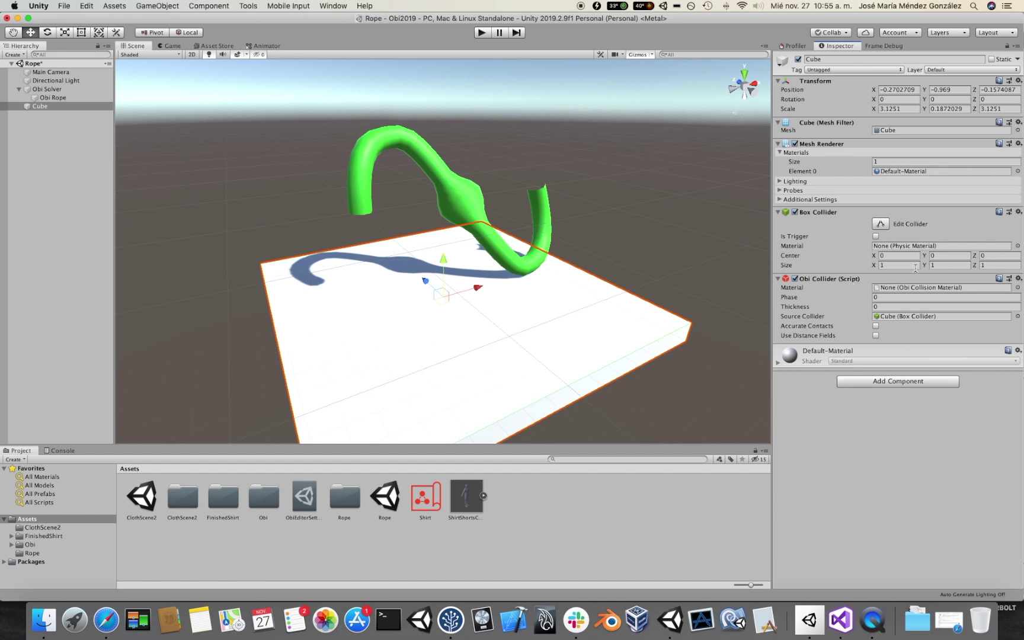
pyautogui.click(483, 33)
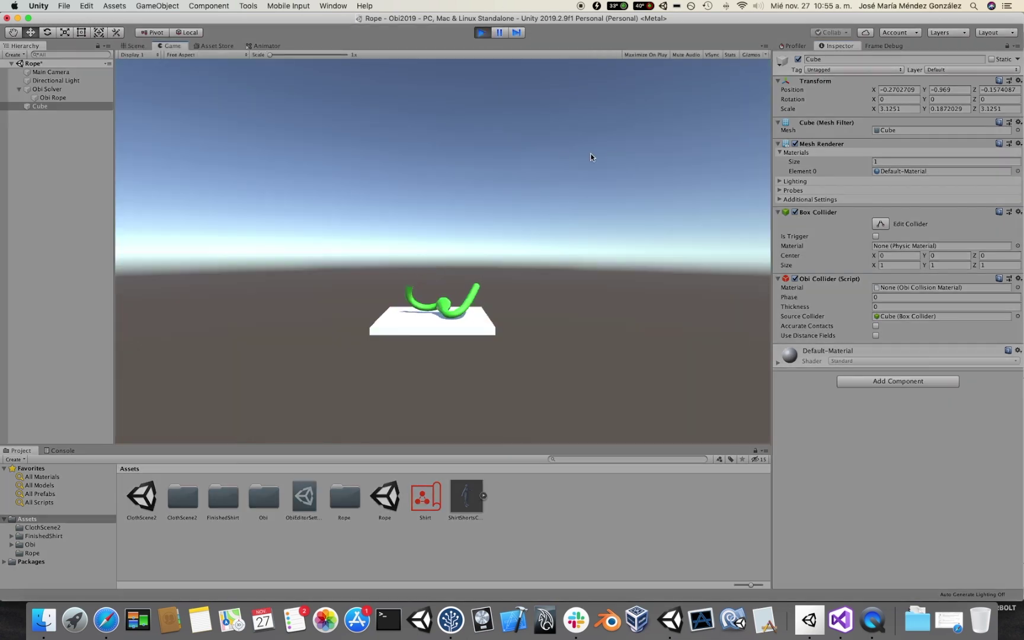
# Step: Drag the Obi Rope across the slab during play, then stop and select the Cube
pyautogui.click(136, 45)
pyautogui.keyDown('alt'); pyautogui.moveTo(581, 201); pyautogui.dragTo(439, 274); pyautogui.keyUp('alt')
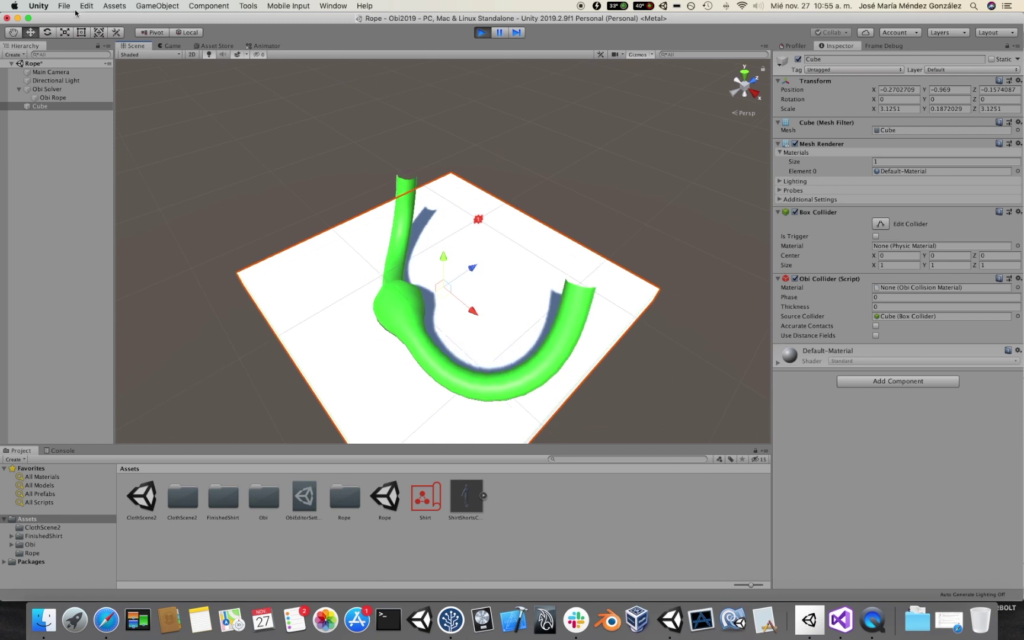
pyautogui.click(47, 33)
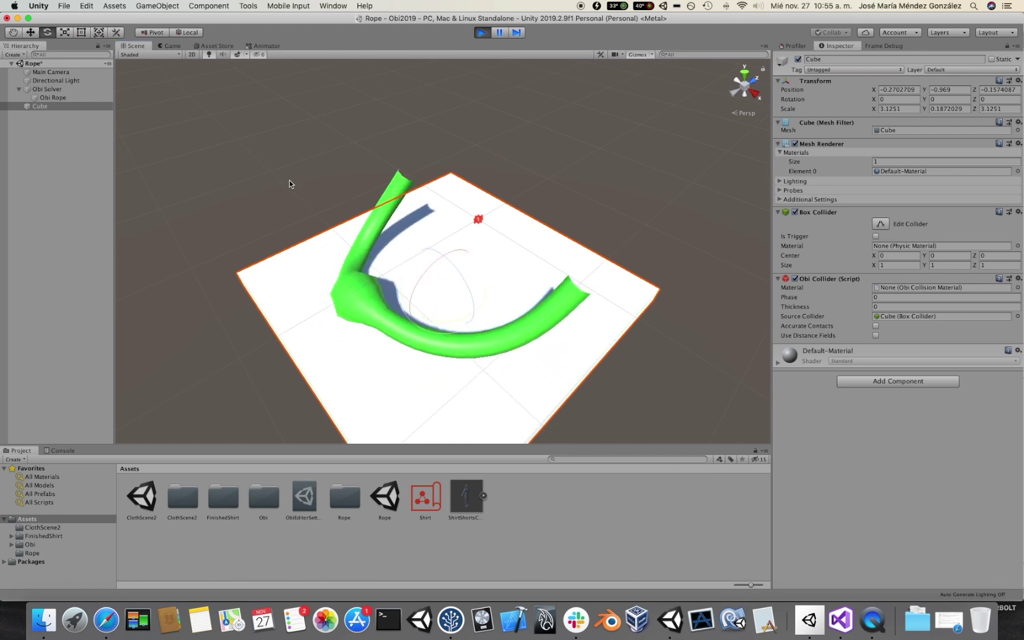
pyautogui.click(88, 97)
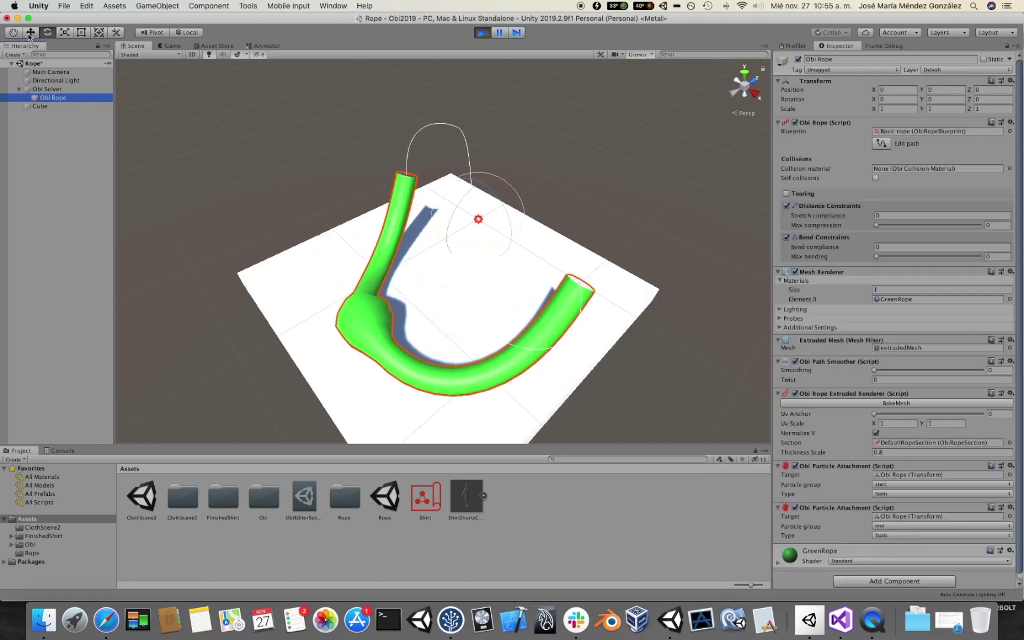
pyautogui.press('w')
pyautogui.moveTo(478, 218); pyautogui.dragTo(495, 316)
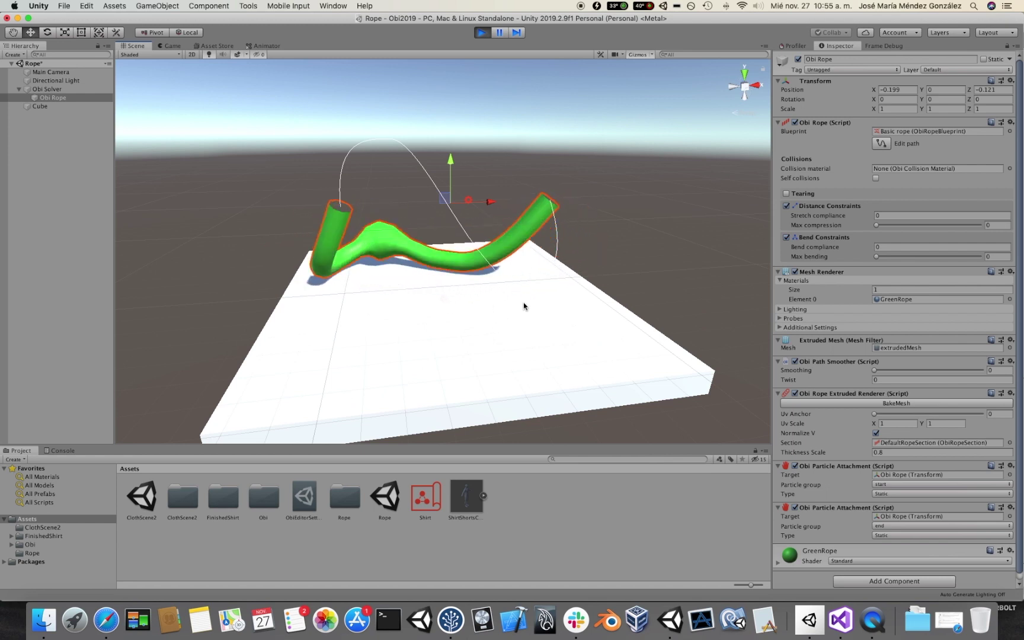
pyautogui.press('super+p')
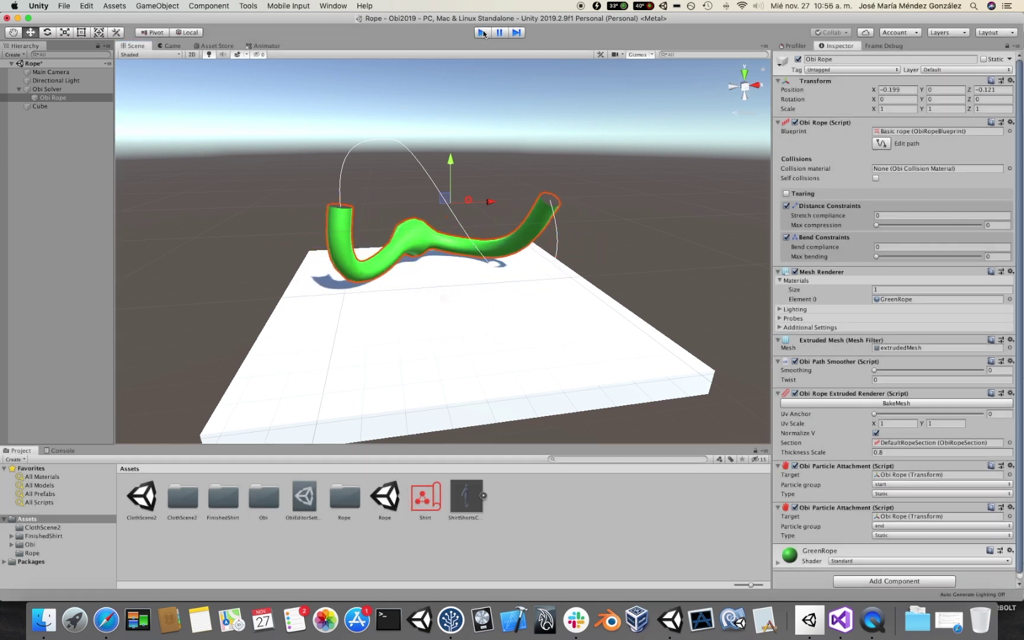
pyautogui.click(429, 310)
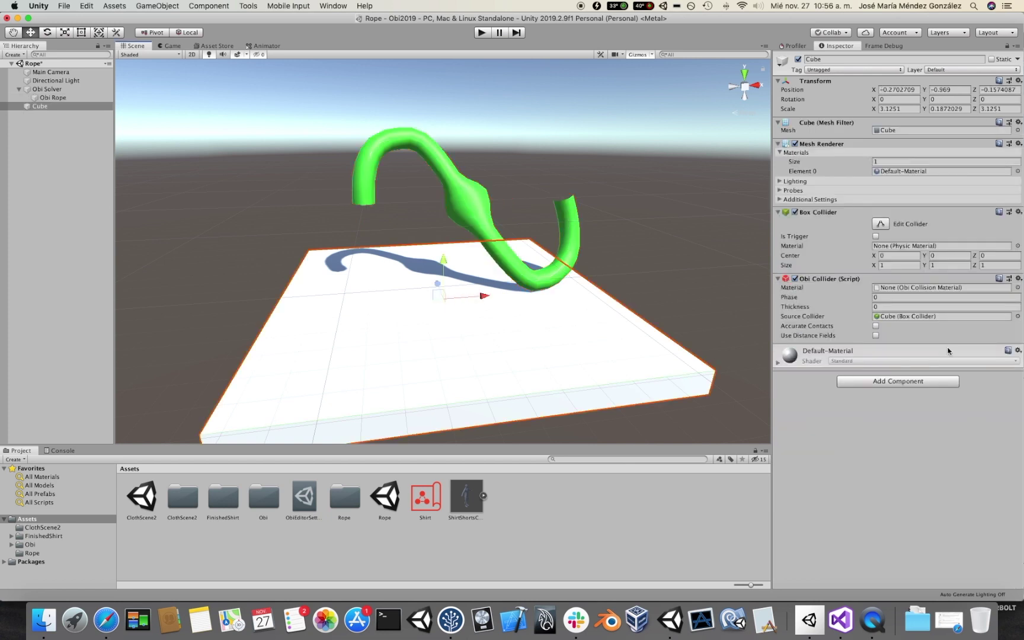
# Step: Set the Cube's Obi Collider material to MediumFriction and start the simulation
pyautogui.click(1017, 288)
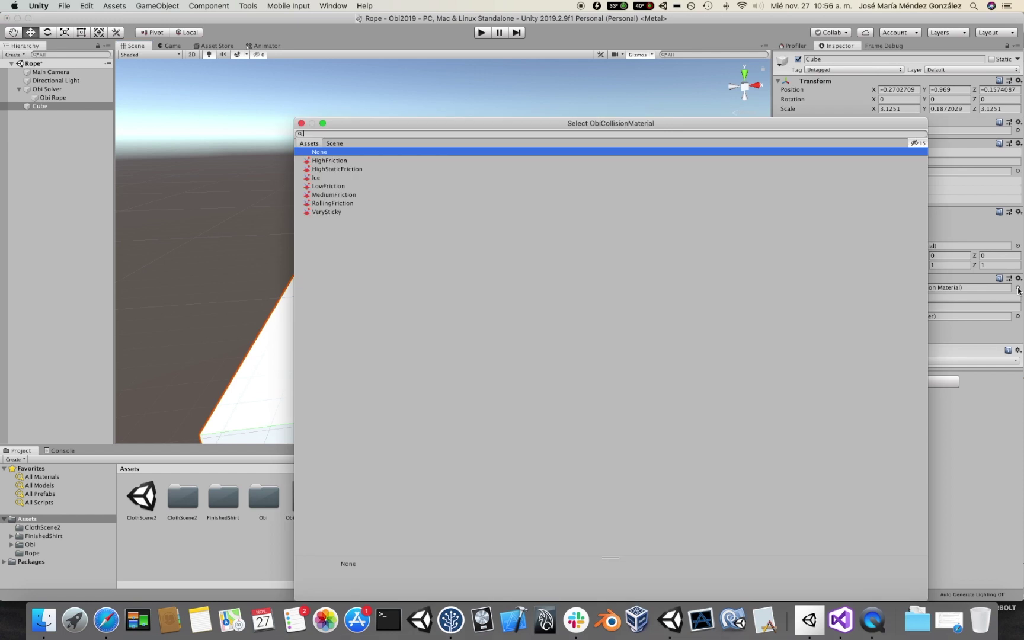
pyautogui.moveTo(691, 127); pyautogui.dragTo(542, 43)
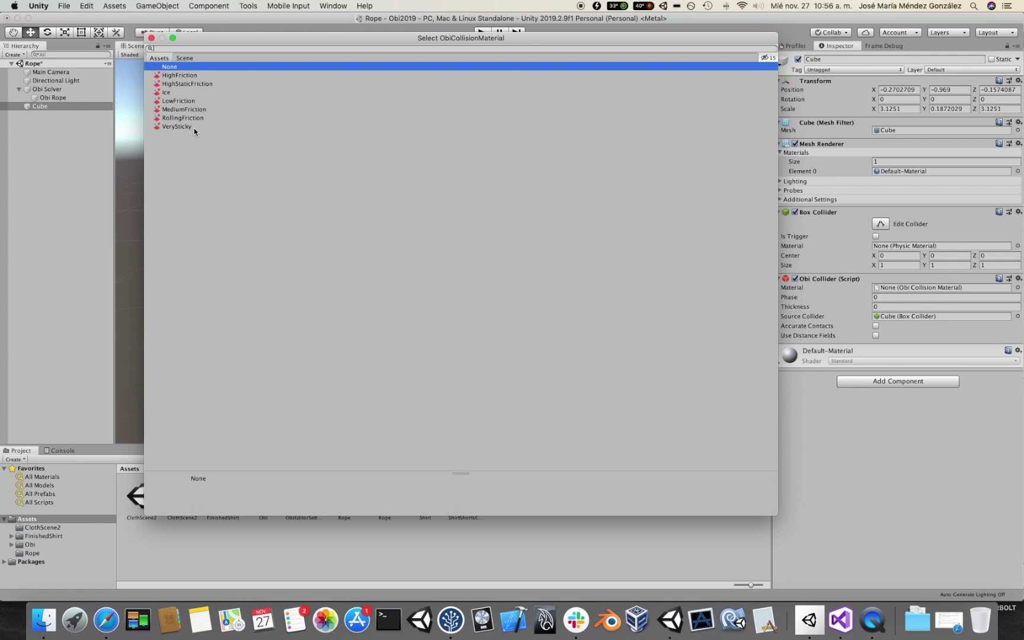
pyautogui.doubleClick(187, 110)
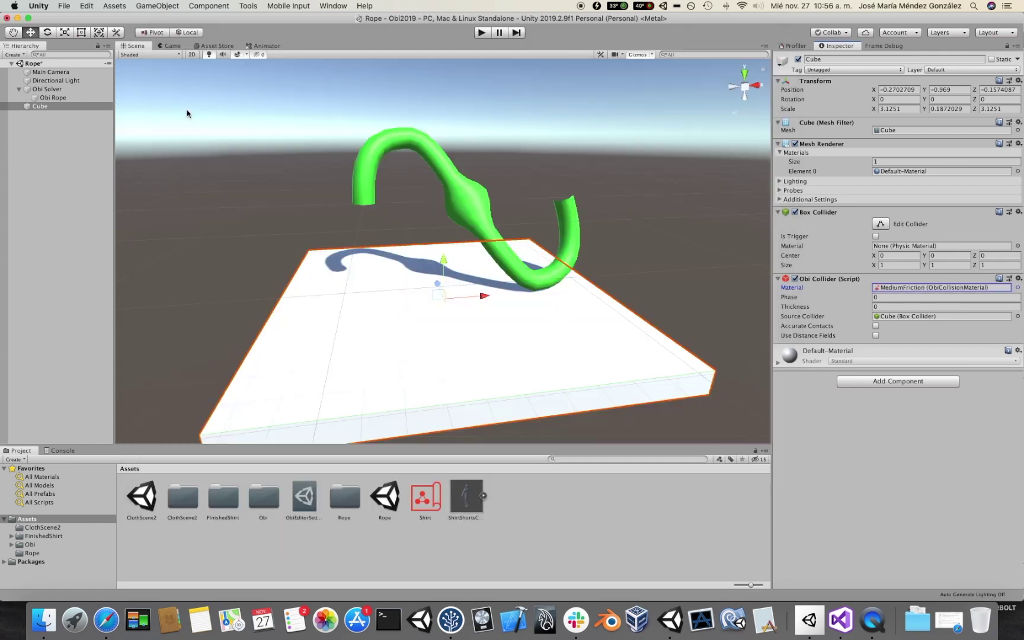
pyautogui.click(482, 32)
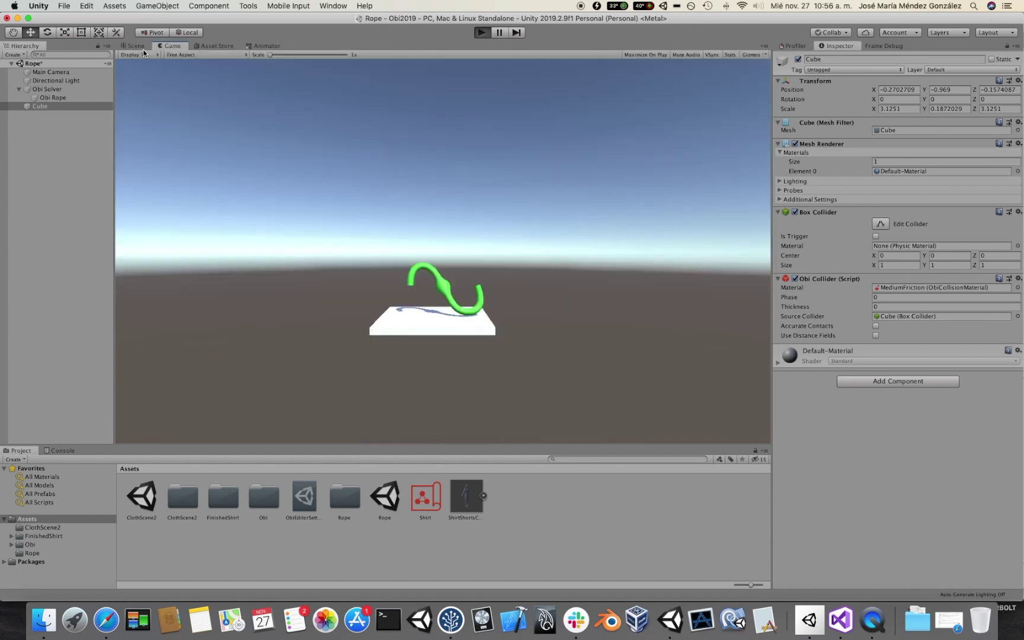
# Step: Slide the simulating Obi Rope sideways along Z over the floor, then stop playback
pyautogui.click(144, 45)
pyautogui.keyDown('alt'); pyautogui.moveTo(339, 183); pyautogui.dragTo(424, 325); pyautogui.keyUp('alt')
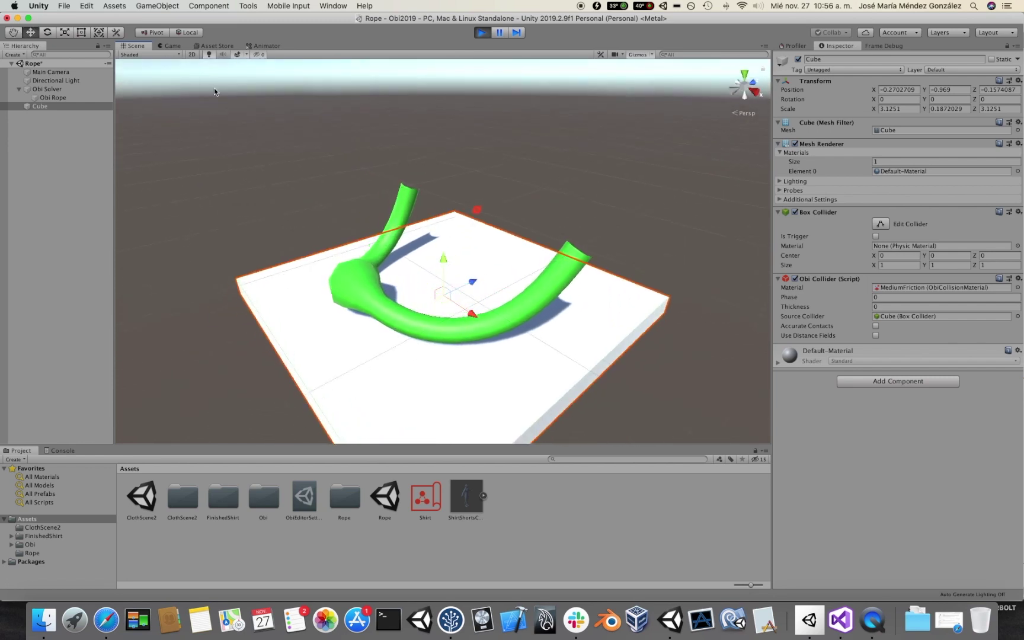
pyautogui.click(52, 97)
pyautogui.moveTo(483, 205); pyautogui.dragTo(426, 297)
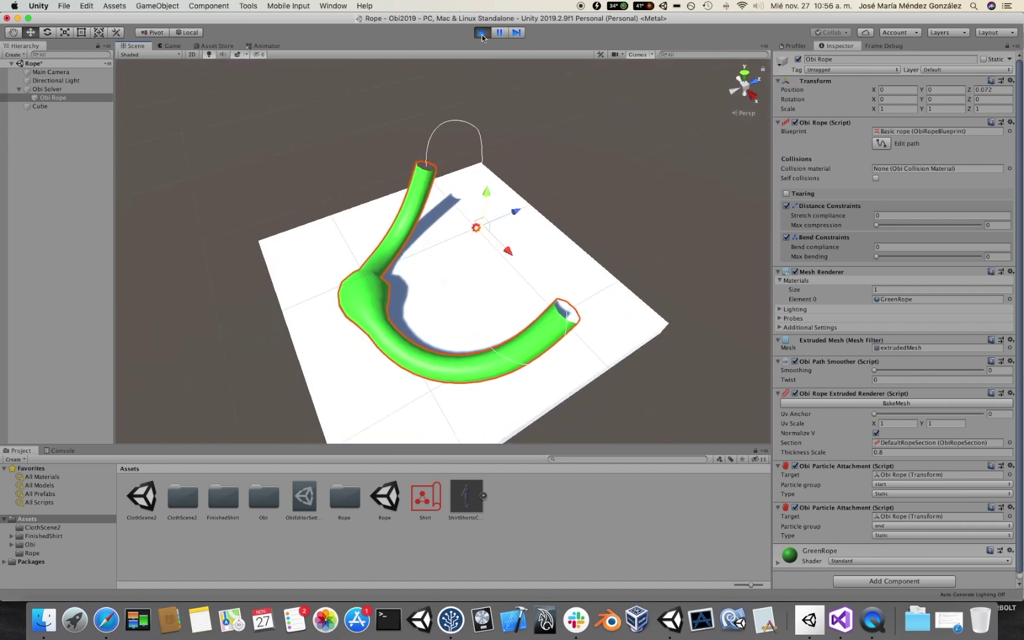
pyautogui.click(482, 33)
# Step: Orbit to a lower angle and select the Cube floor
pyautogui.keyDown('alt'); pyautogui.moveTo(474, 190); pyautogui.dragTo(499, 252); pyautogui.keyUp('alt')
pyautogui.click(417, 320)
pyautogui.keyDown('alt'); pyautogui.moveTo(543, 313); pyautogui.dragTo(548, 299); pyautogui.keyUp('alt')
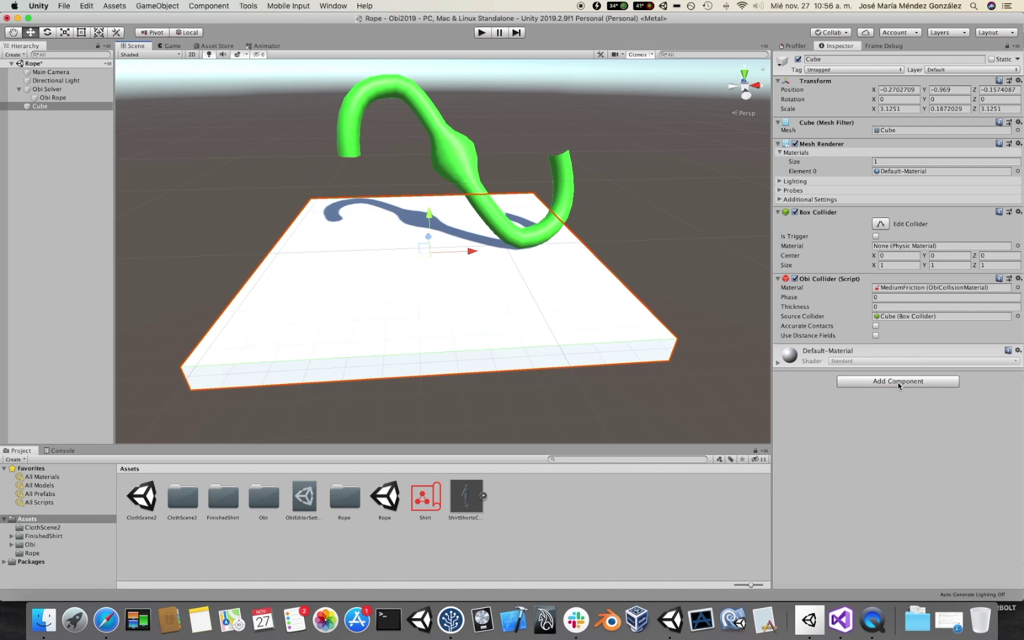
# Step: Add a Capsule Collider with radius 0.14 and height 11.26 to the Cube, then play
pyautogui.click(897, 382)
pyautogui.write('cap')
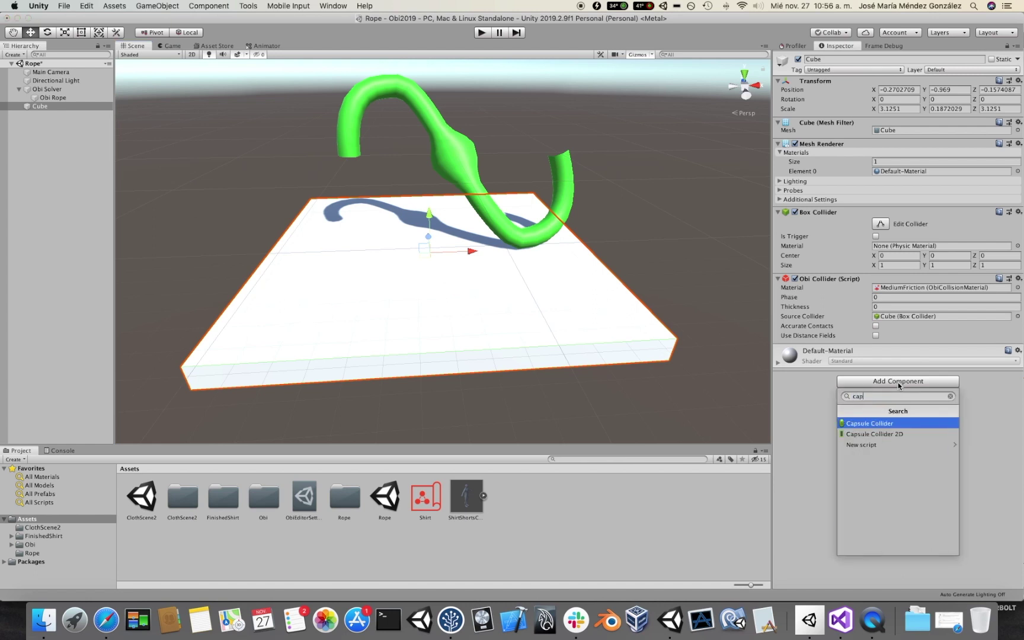
pyautogui.press('Return')
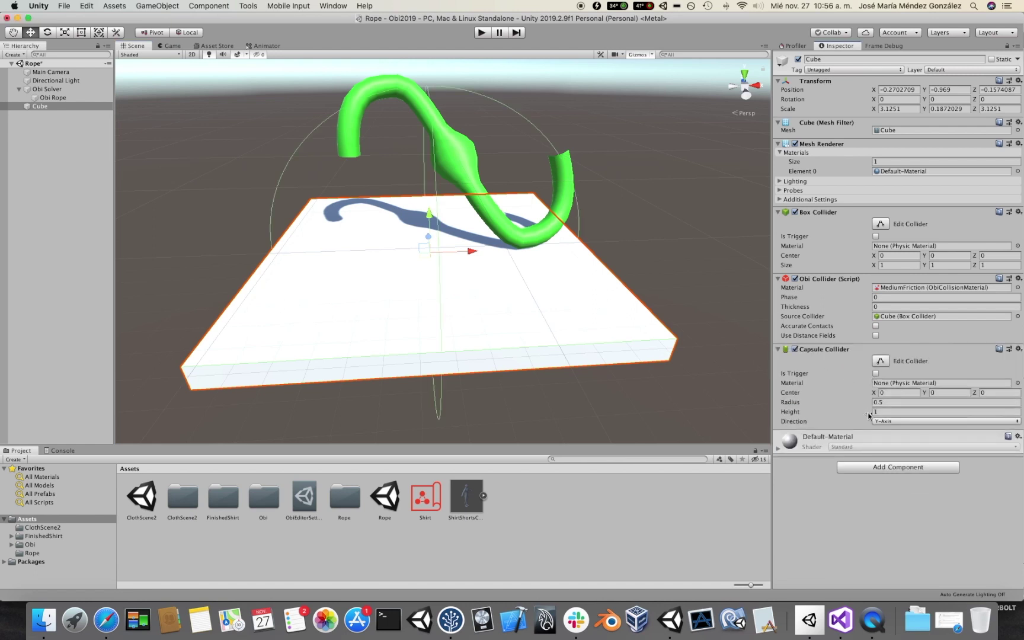
pyautogui.moveTo(865, 405); pyautogui.dragTo(849, 431)
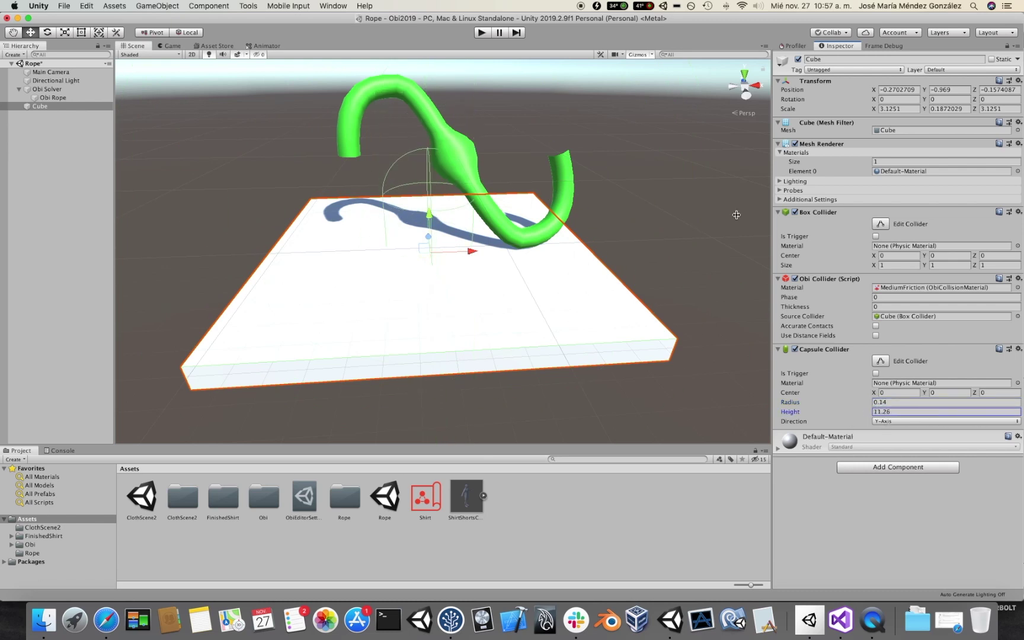
pyautogui.click(494, 62)
pyautogui.click(485, 35)
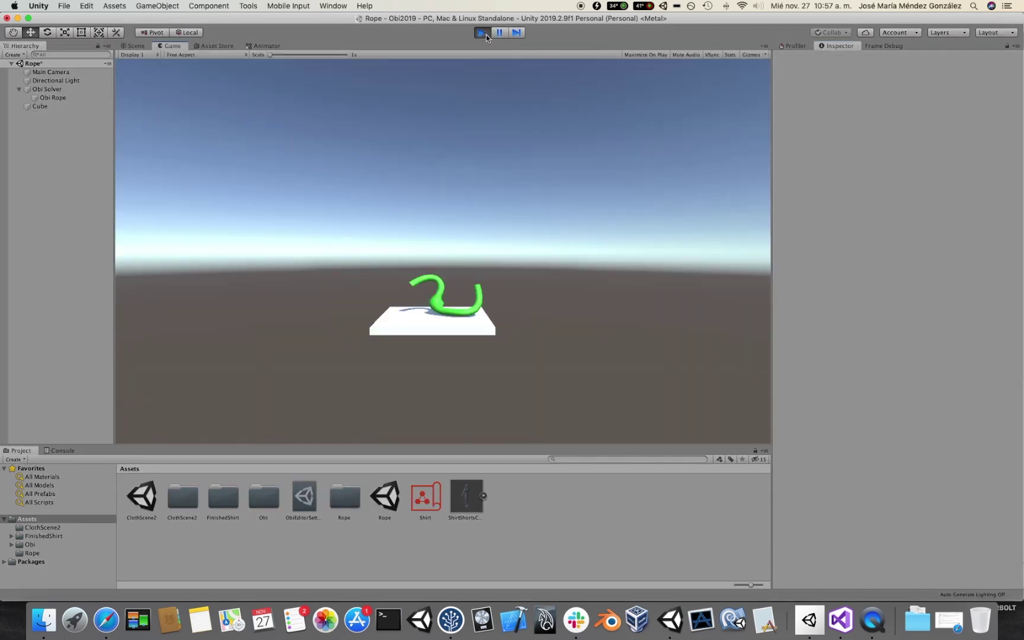
# Step: Watch the rope land in Scene view, exit Play mode, and select the Cube floor
pyautogui.click(133, 45)
pyautogui.keyDown('alt'); pyautogui.moveTo(489, 240); pyautogui.dragTo(415, 267); pyautogui.keyUp('alt')
pyautogui.press('super+p')
pyautogui.click(364, 308)
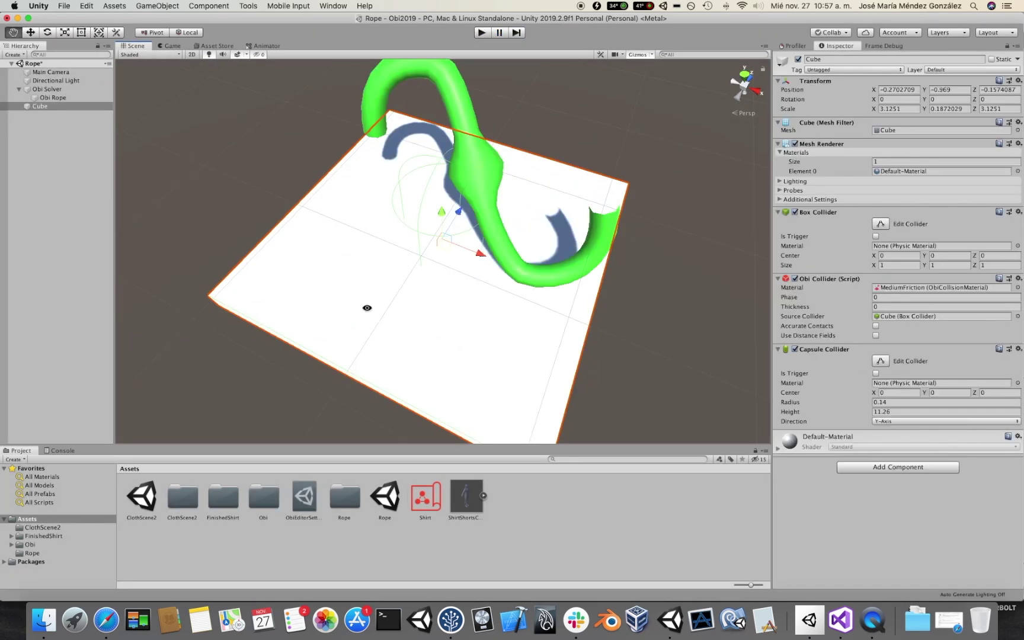
pyautogui.keyDown('alt'); pyautogui.moveTo(364, 308); pyautogui.dragTo(465, 256); pyautogui.keyUp('alt')
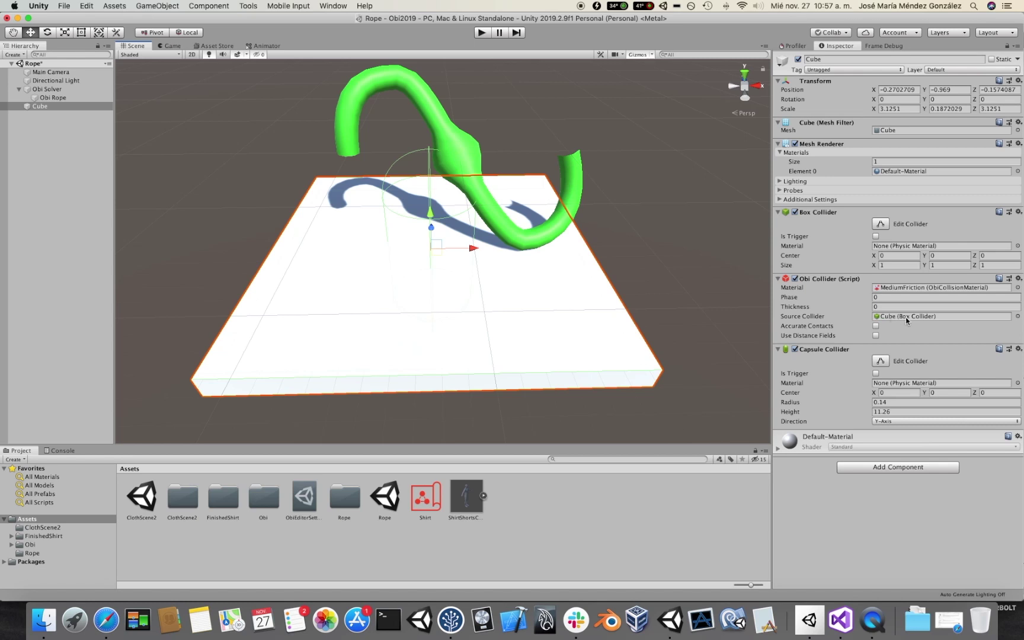
# Step: Add another Obi Collider to the Cube by searching 'ob'
pyautogui.click(858, 472)
pyautogui.write('obi')
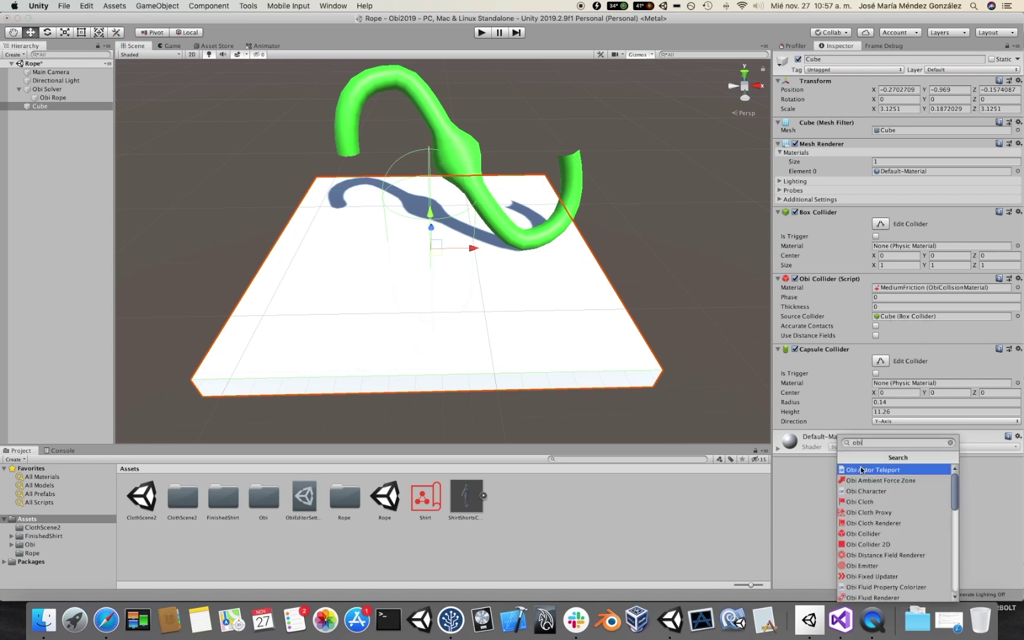
pyautogui.click(864, 534)
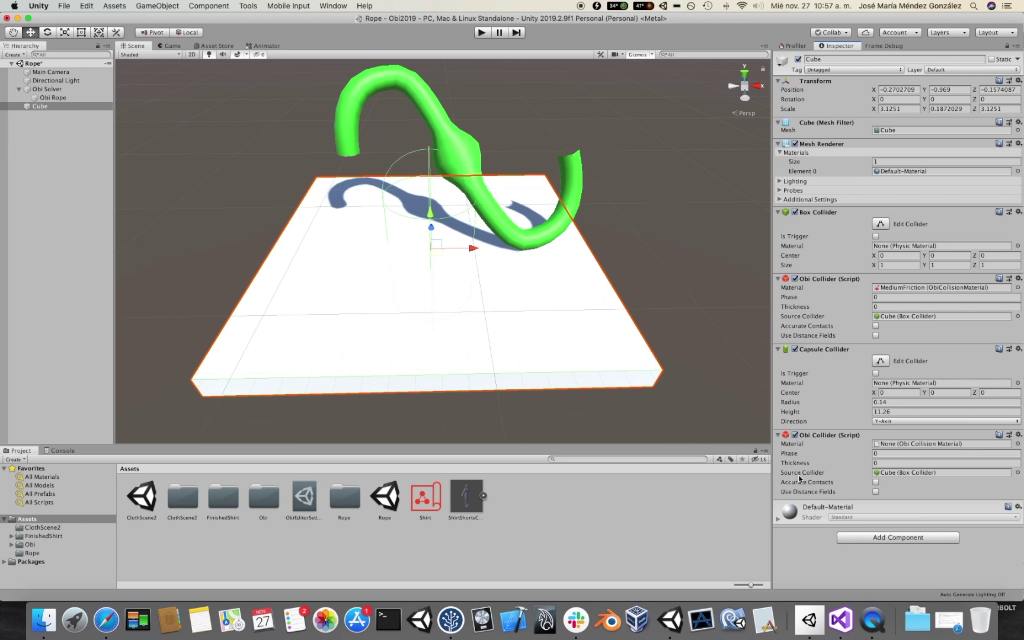
# Step: Set the new Obi Collider's Source Collider to the Capsule Collider and start playing
pyautogui.moveTo(812, 352); pyautogui.dragTo(893, 473)
pyautogui.click(481, 33)
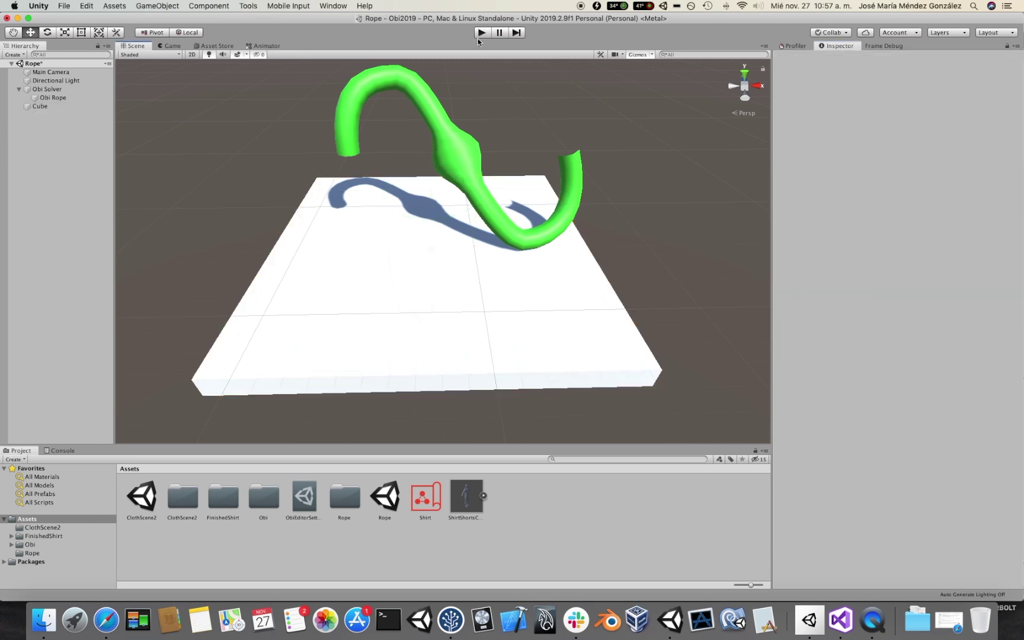
pyautogui.click(135, 46)
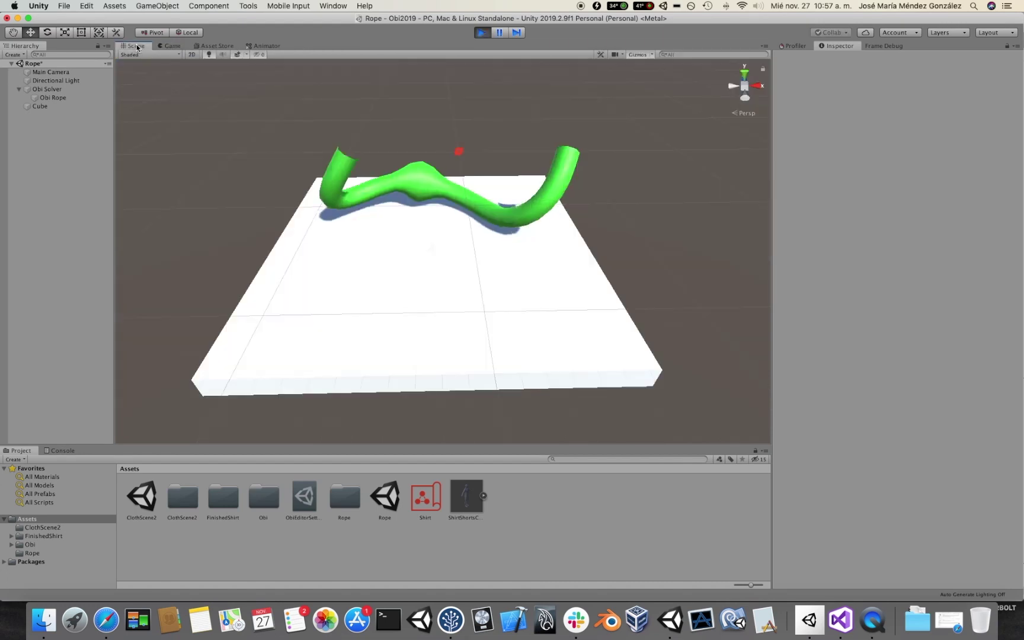
# Step: Slide the Cube floor along Z beneath the simulating rope, then stop playback
pyautogui.click(44, 106)
pyautogui.keyDown('alt'); pyautogui.moveTo(422, 179); pyautogui.dragTo(229, 190); pyautogui.keyUp('alt')
pyautogui.moveTo(498, 244); pyautogui.dragTo(387, 181)
pyautogui.moveTo(430, 225); pyautogui.dragTo(364, 236)
pyautogui.scroll(-3, 302, 206)
pyautogui.click(483, 32)
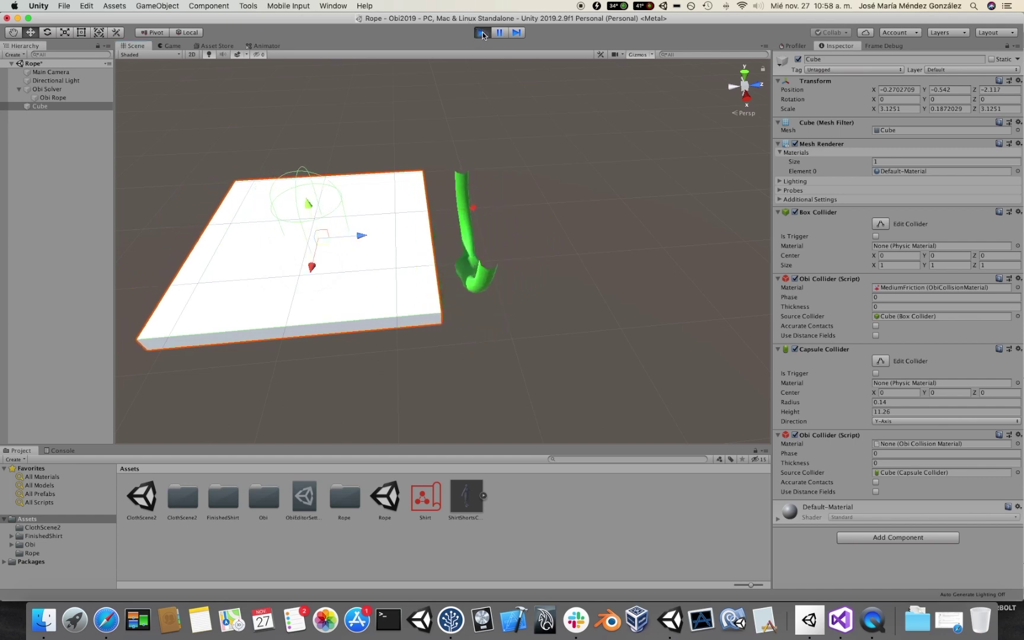
# Step: Orbit to the floor and rope, select Obi Rope, and open its Add Component search
pyautogui.keyDown('alt'); pyautogui.moveTo(605, 144); pyautogui.dragTo(572, 151); pyautogui.keyUp('alt')
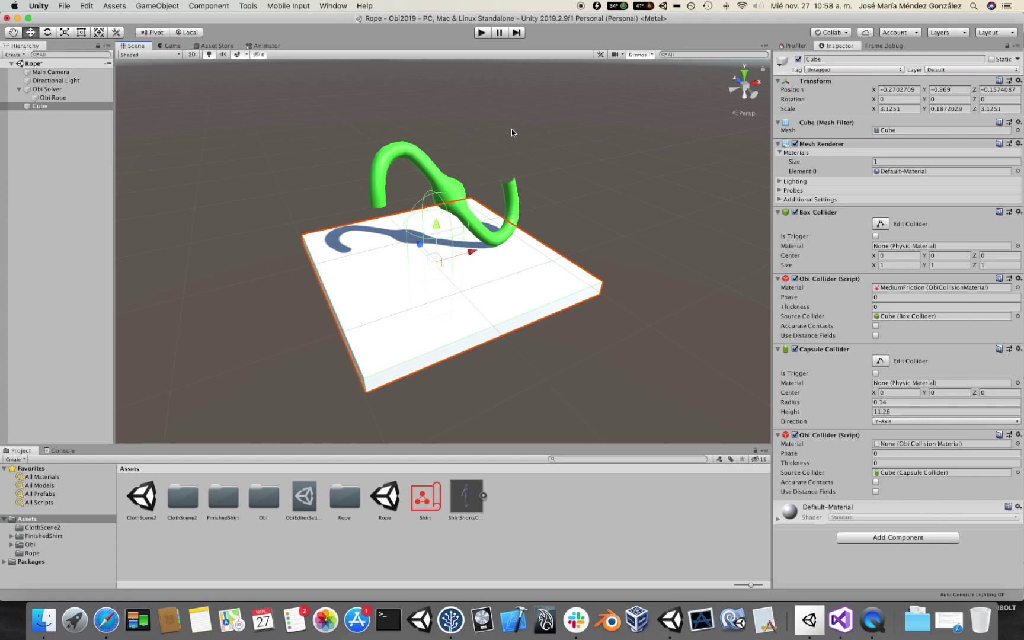
pyautogui.click(419, 158)
pyautogui.scroll(-1, 888, 546)
pyautogui.click(869, 575)
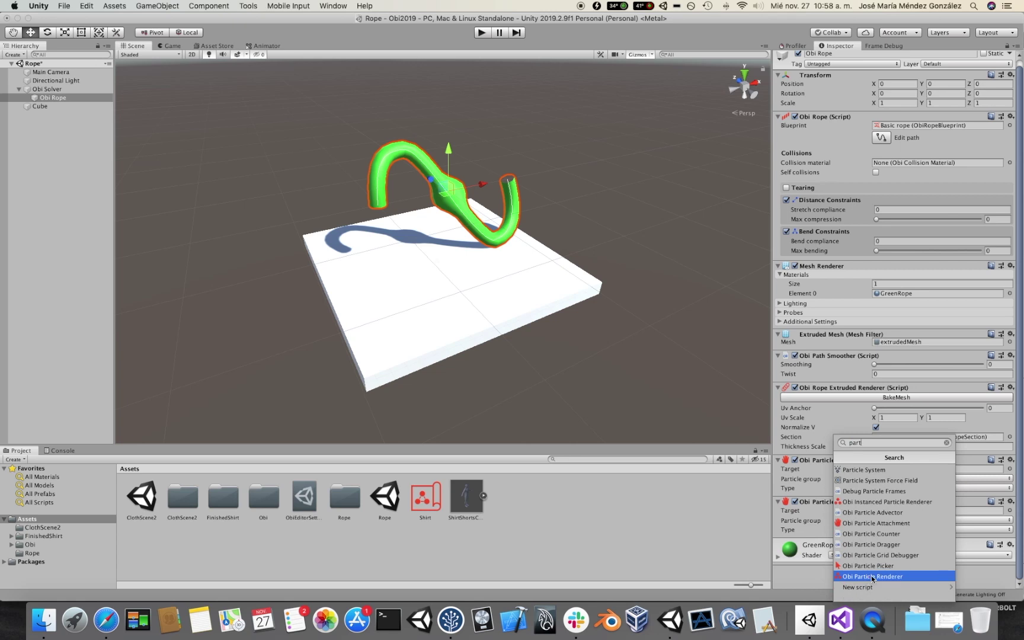
# Step: Add an Obi Particle Renderer to the Obi Rope and start Play mode
pyautogui.click(875, 576)
pyautogui.keyDown('alt'); pyautogui.moveTo(622, 173); pyautogui.dragTo(528, 156); pyautogui.keyUp('alt')
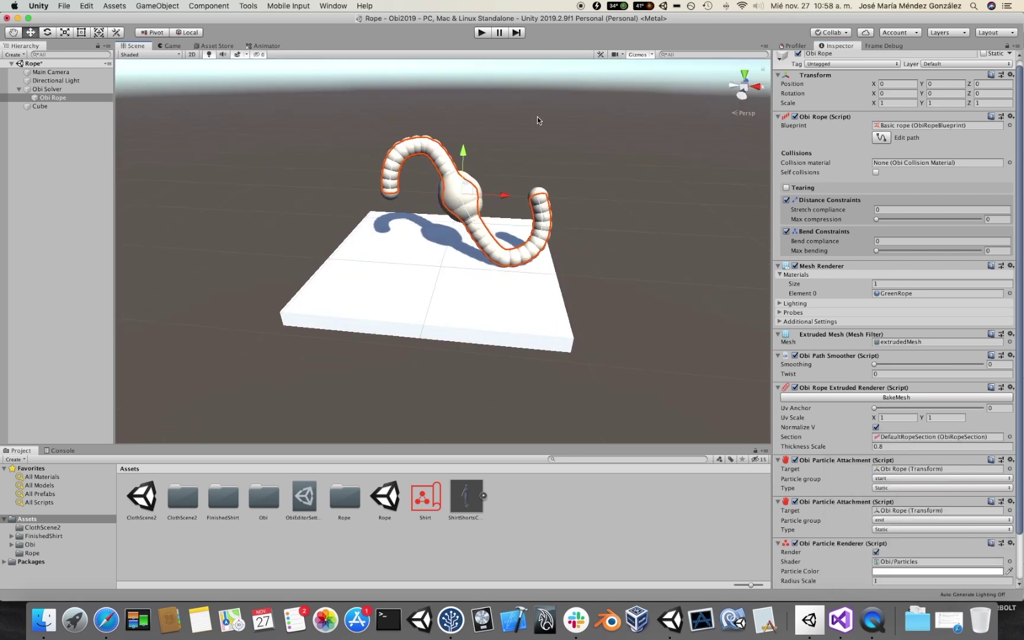
pyautogui.click(482, 32)
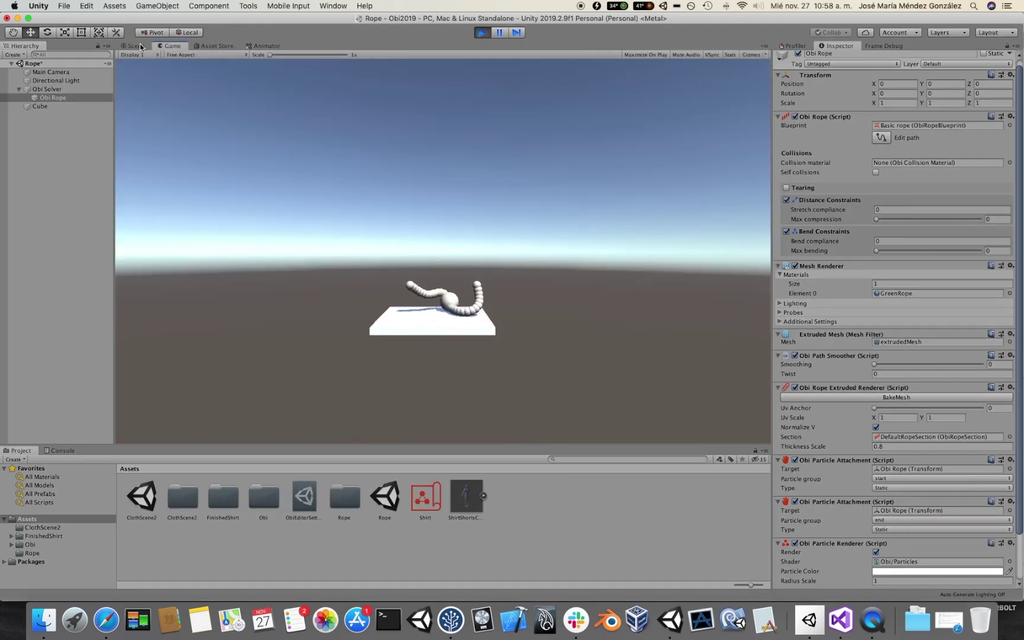
pyautogui.click(136, 45)
pyautogui.moveTo(379, 248)
pyautogui.keyDown('alt'); pyautogui.mouseDown()
pyautogui.moveTo(355, 242)
pyautogui.moveTo(374, 238)
pyautogui.mouseUp(); pyautogui.keyUp('alt')
pyautogui.scroll(5, 374, 238)
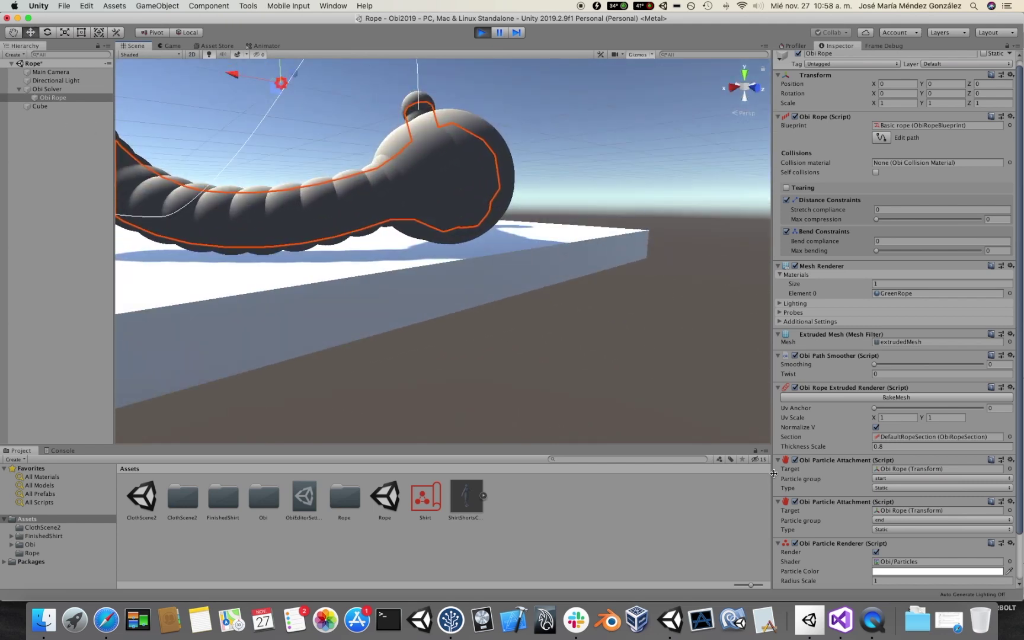
pyautogui.click(794, 543)
pyautogui.scroll(3, 561, 328)
pyautogui.keyDown('alt'); pyautogui.moveTo(561, 325); pyautogui.dragTo(439, 228); pyautogui.keyUp('alt')
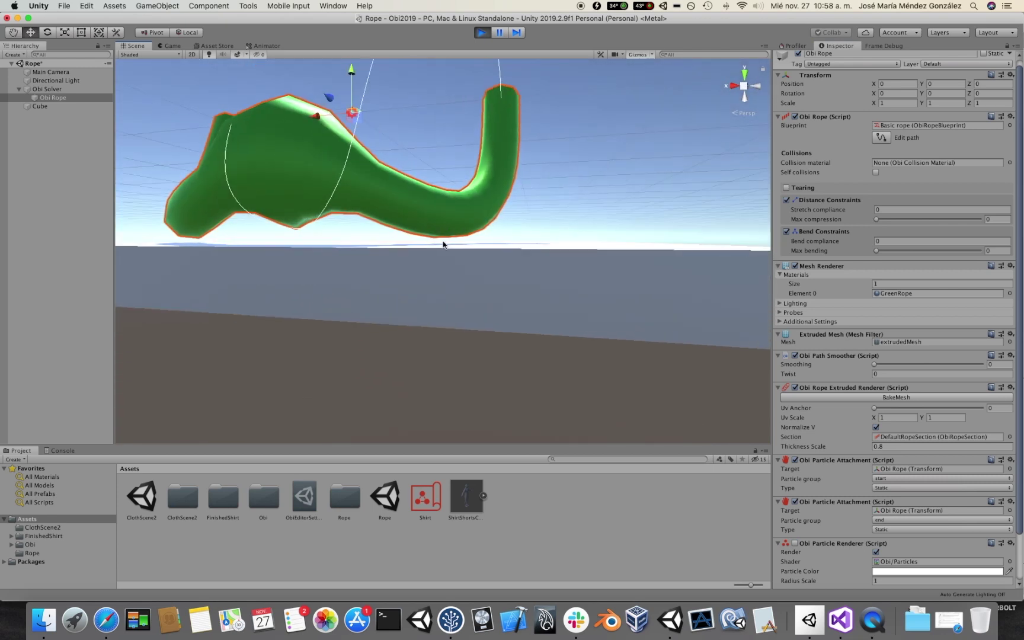
pyautogui.click(794, 543)
pyautogui.keyDown('alt'); pyautogui.moveTo(415, 249); pyautogui.dragTo(356, 268); pyautogui.keyUp('alt')
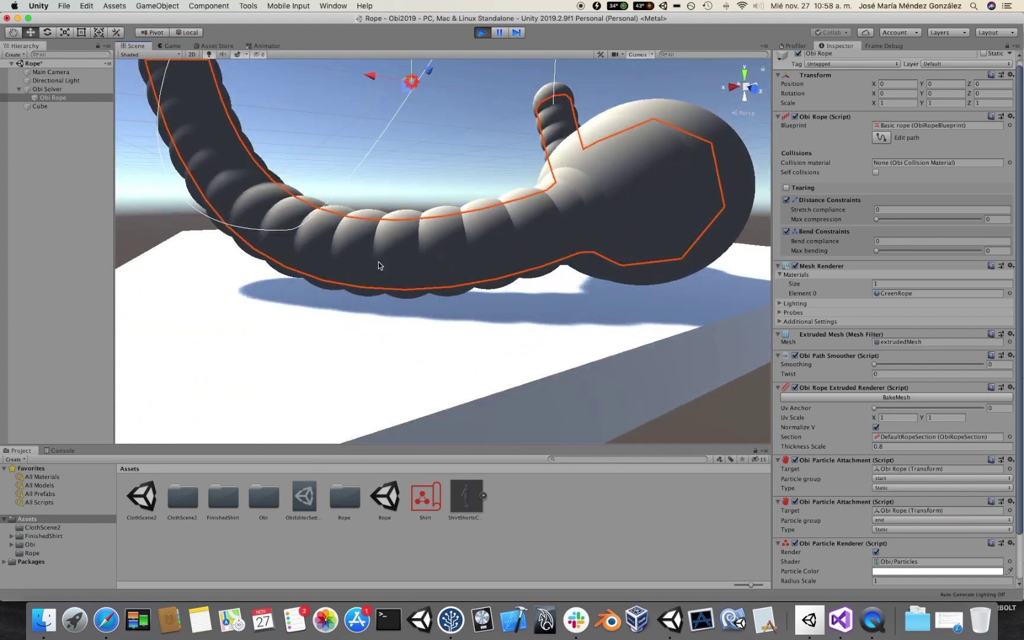
pyautogui.keyDown('alt'); pyautogui.moveTo(423, 231); pyautogui.dragTo(492, 254); pyautogui.keyUp('alt')
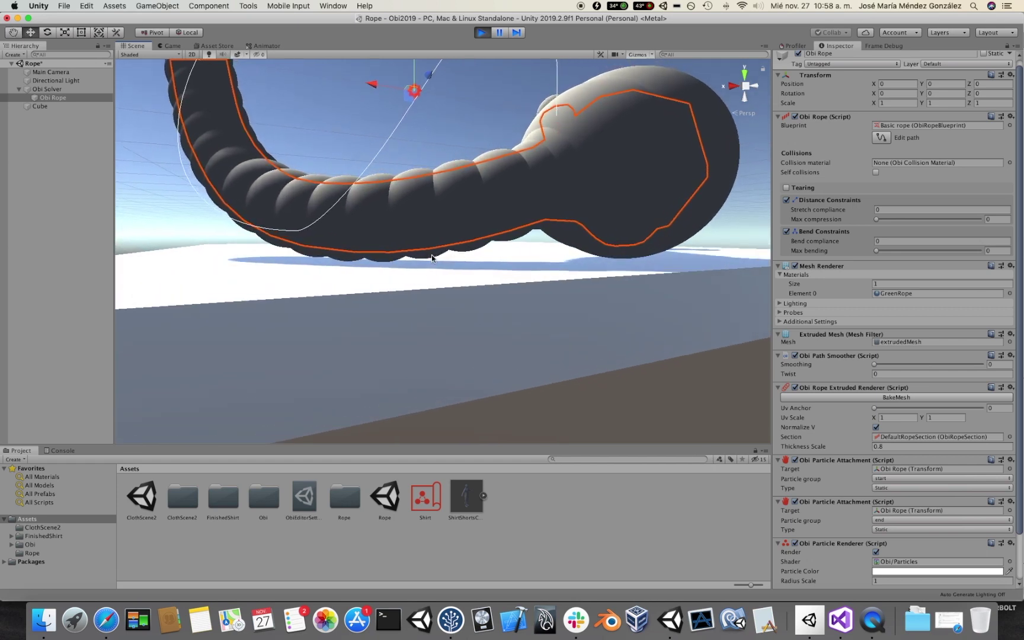
pyautogui.scroll(-2, 853, 448)
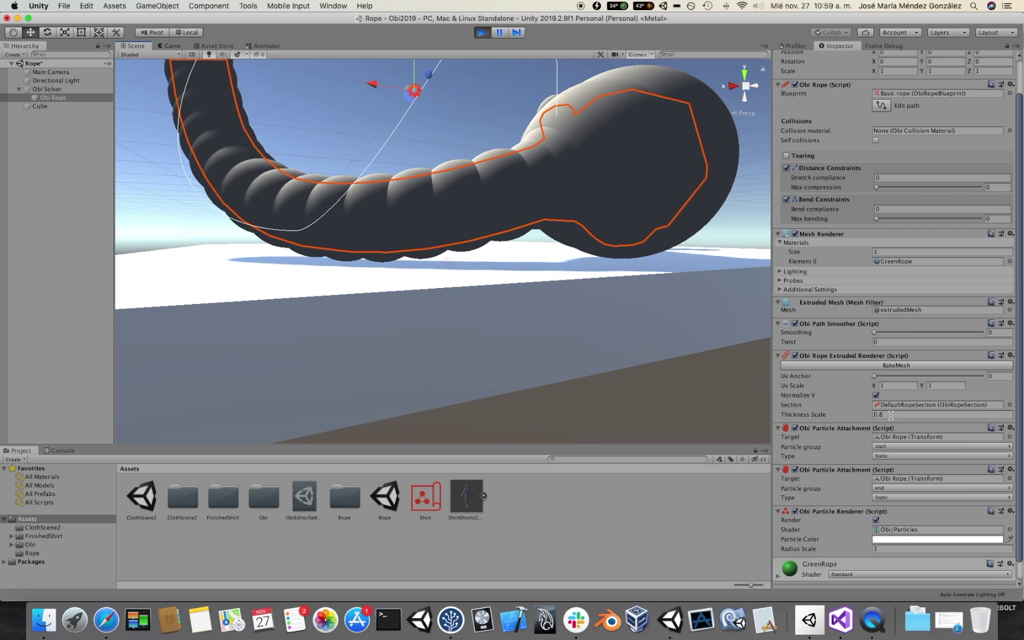
# Step: Set the rope's Thickness Scale to 1 and inspect the thicker rope from both sides
pyautogui.click(890, 414)
pyautogui.write('1')
pyautogui.keyDown('alt'); pyautogui.moveTo(466, 202); pyautogui.dragTo(255, 238); pyautogui.keyUp('alt')
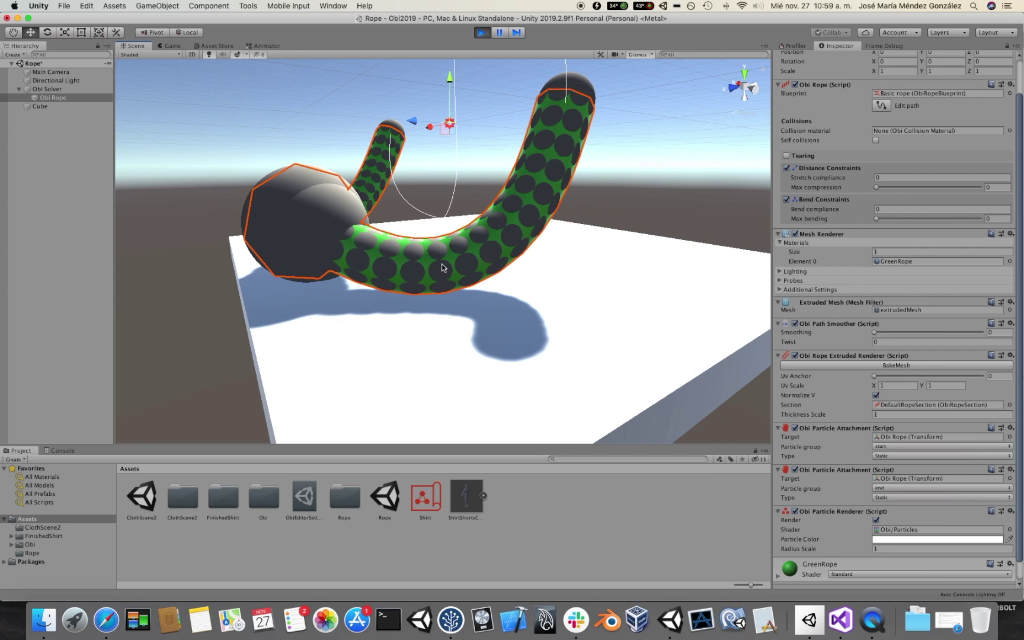
pyautogui.keyDown('alt'); pyautogui.moveTo(441, 264); pyautogui.dragTo(514, 226); pyautogui.keyUp('alt')
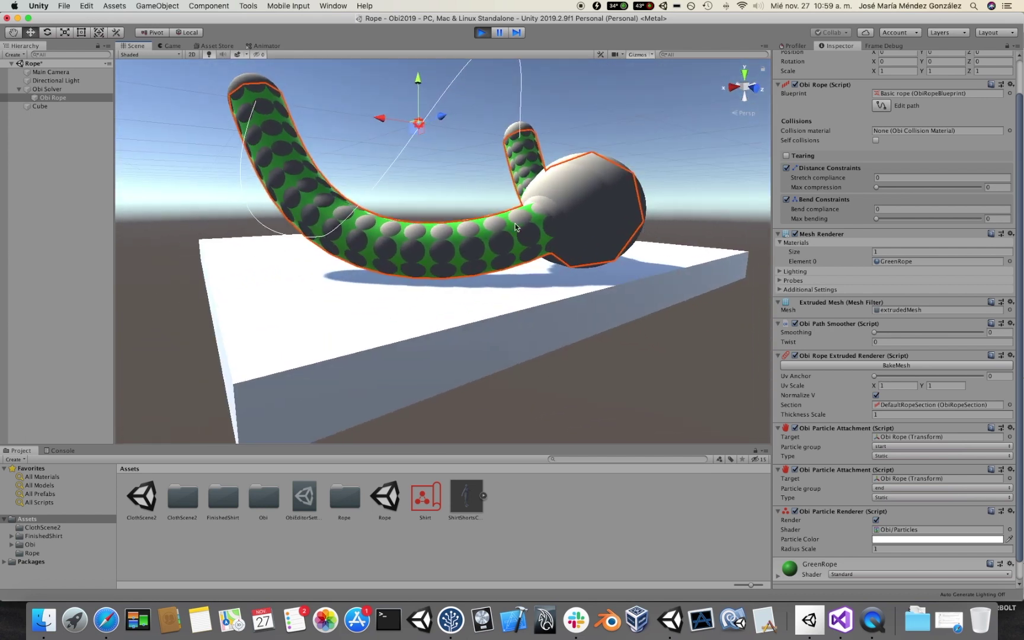
pyautogui.scroll(5, 514, 225)
# Step: Return the rope's Thickness Scale to 0.8 and select the floor Cube
pyautogui.click(898, 414)
pyautogui.write('0.8')
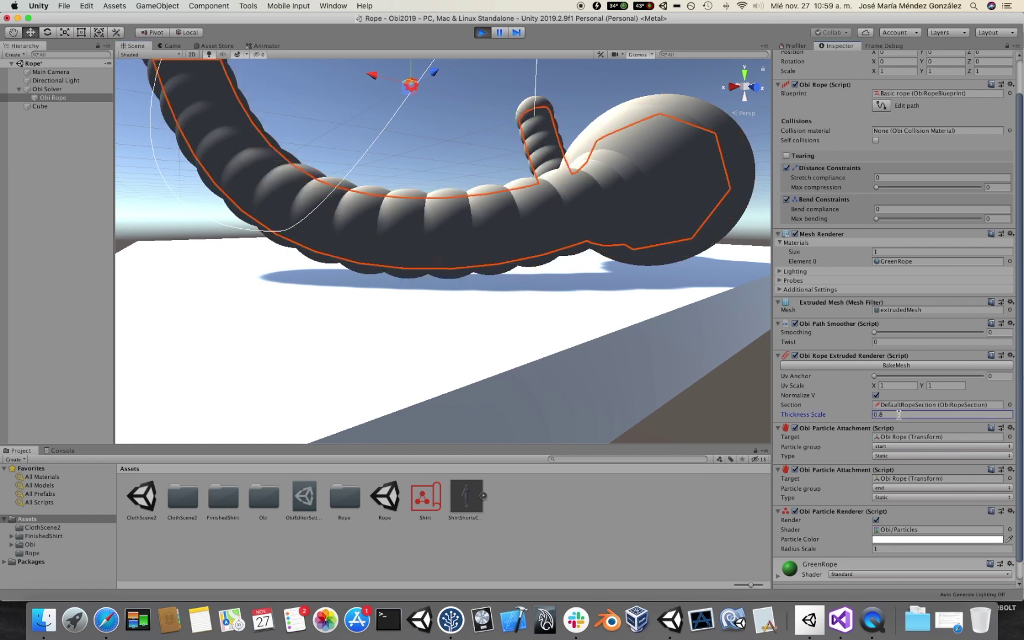
pyautogui.click(421, 319)
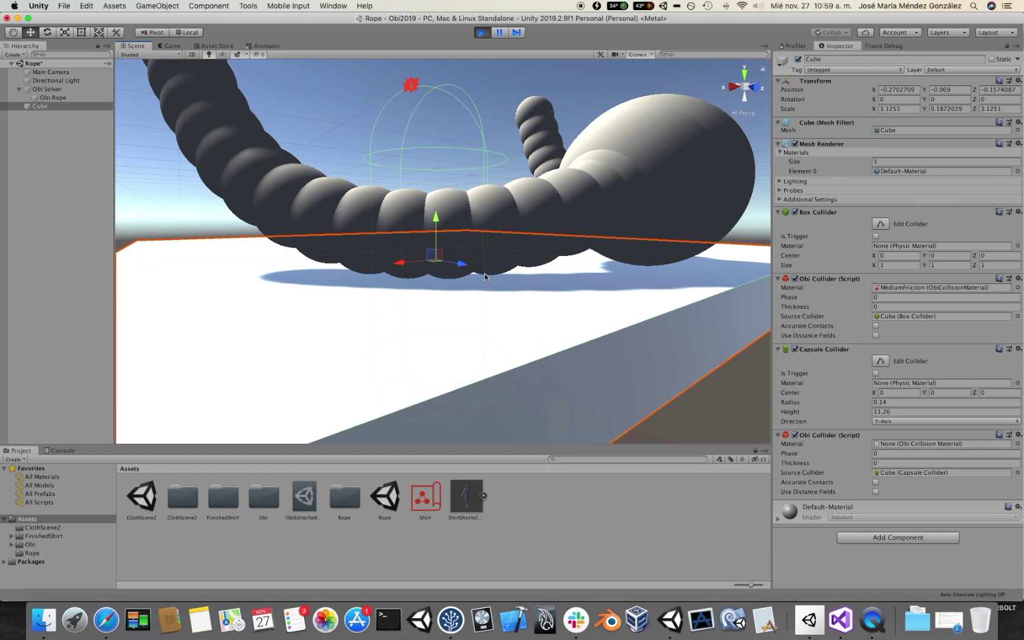
# Step: Lower the Cube's box Obi Collider Thickness through -0.01, -0.02, -0.03 to -0.05
pyautogui.click(867, 466)
pyautogui.click(886, 304)
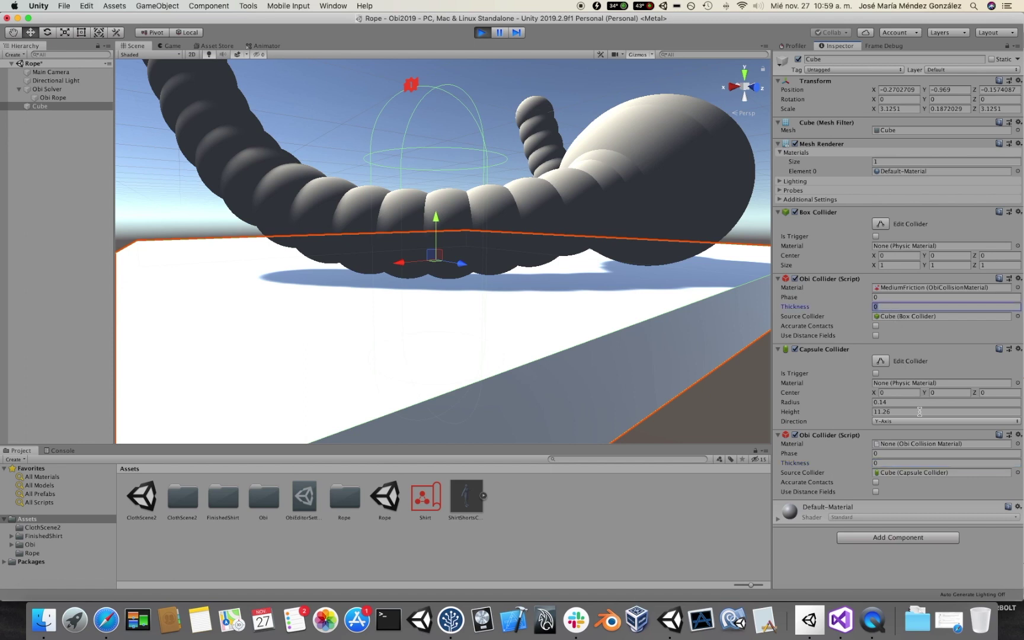
pyautogui.write('-0.01')
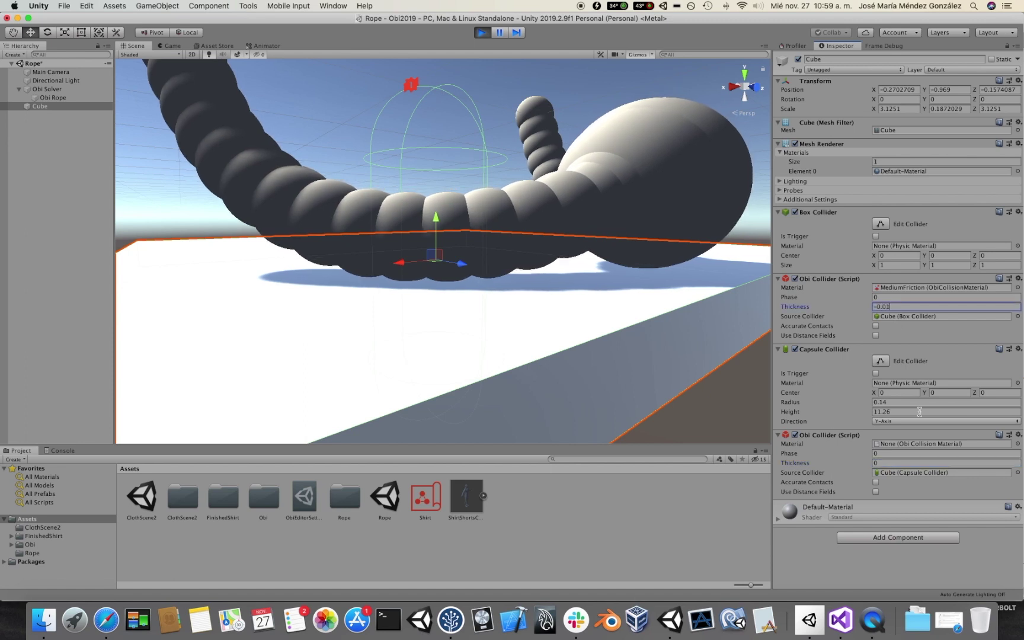
pyautogui.press('BackSpace')
pyautogui.write('2')
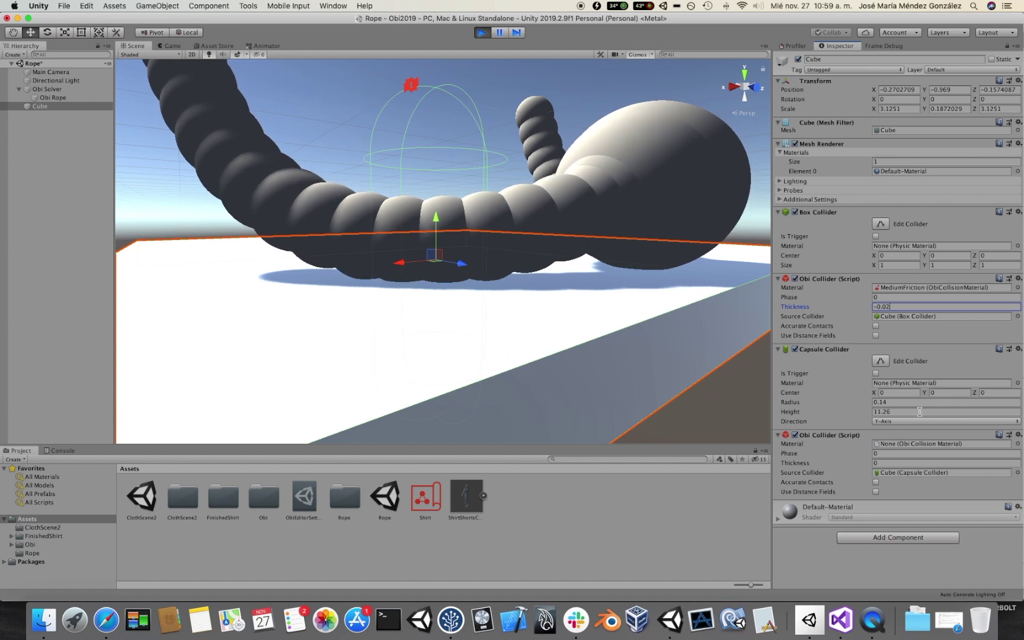
pyautogui.press('BackSpace')
pyautogui.write('3')
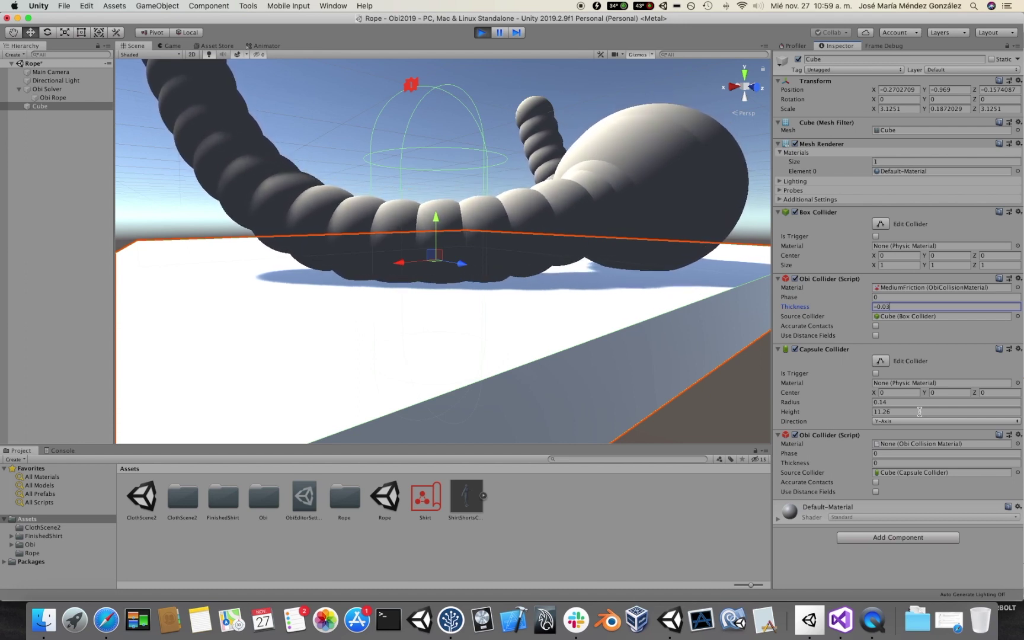
pyautogui.press('BackSpace')
pyautogui.write('5')
pyautogui.press('Return')
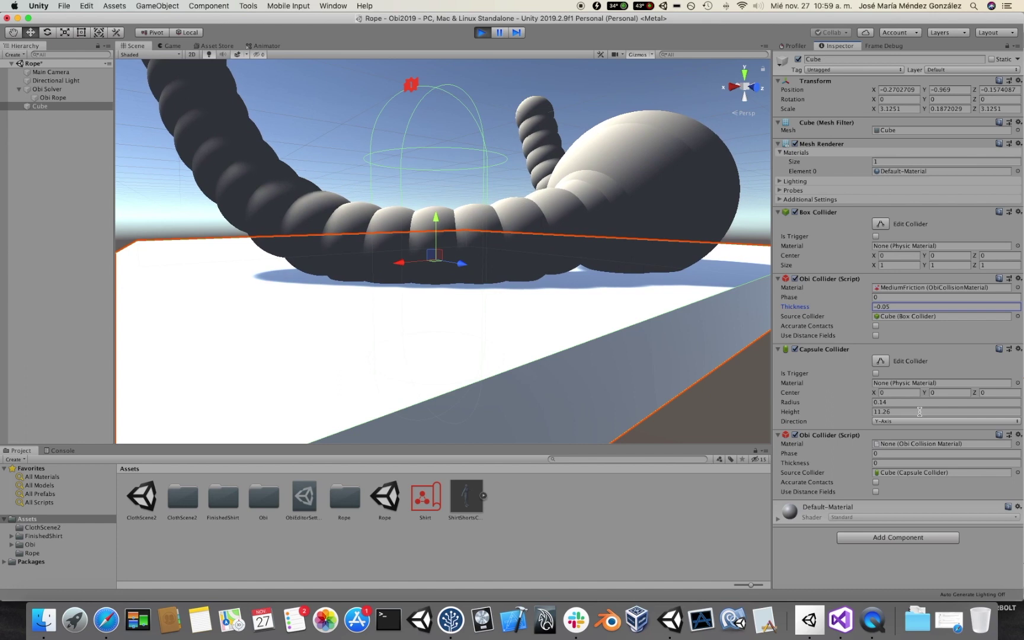
# Step: Disable the Obi Rope's Obi Particle Renderer to reveal the green rope mesh
pyautogui.click(603, 221)
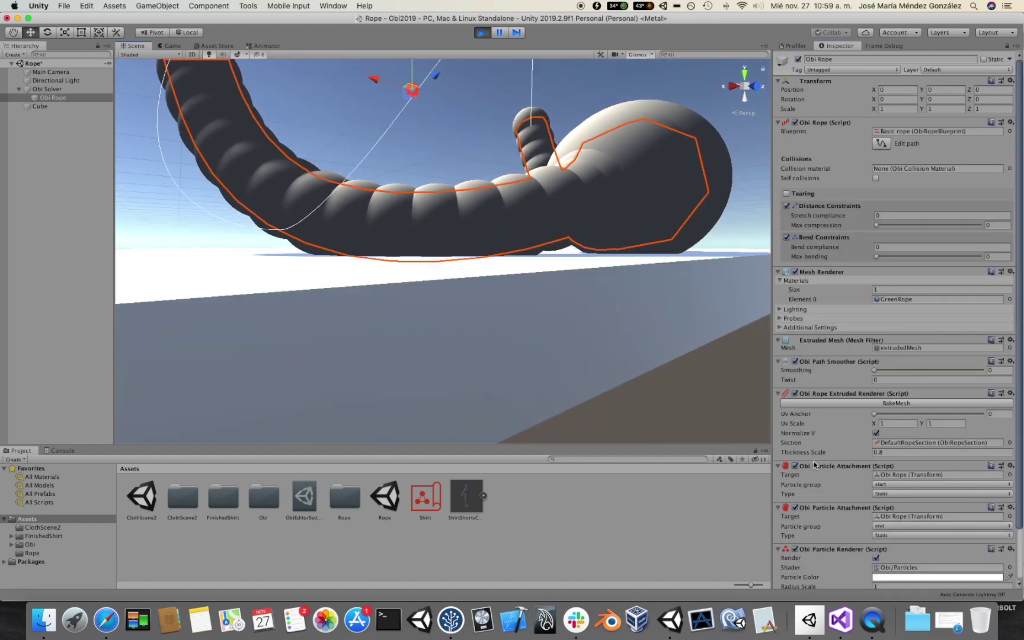
pyautogui.click(795, 549)
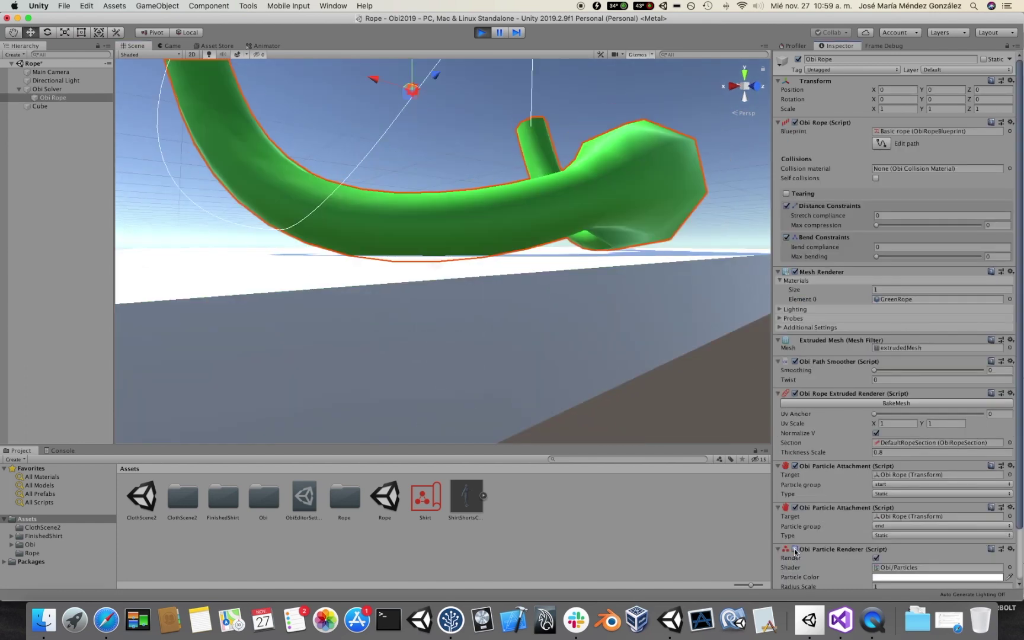
pyautogui.moveTo(541, 283)
pyautogui.keyDown('alt'); pyautogui.mouseDown()
pyautogui.moveTo(514, 295)
pyautogui.moveTo(543, 295)
pyautogui.mouseUp(); pyautogui.keyUp('alt')
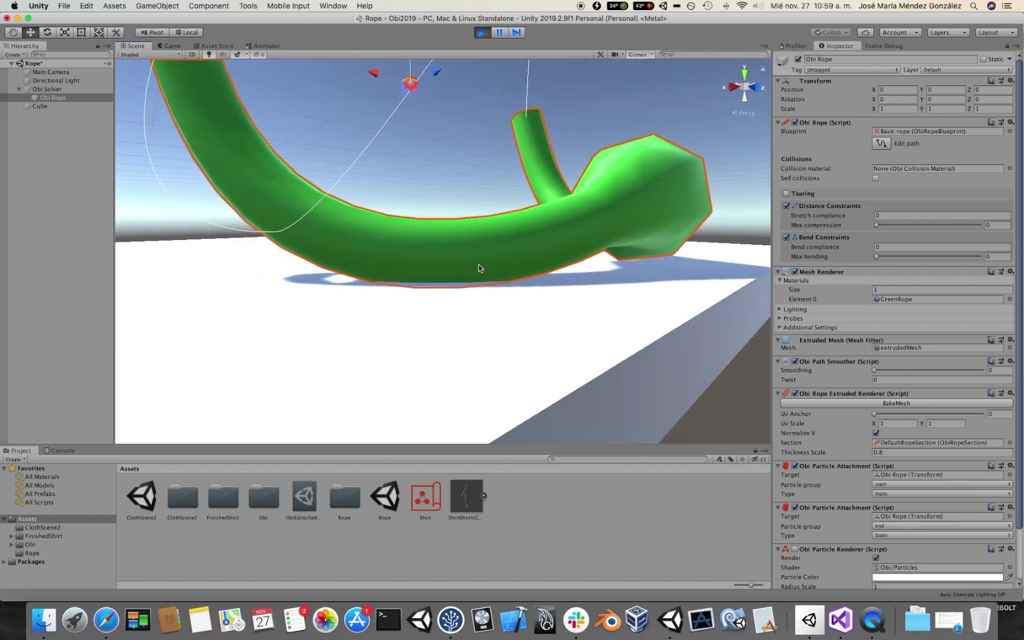
# Step: Set the Cube's box Obi Collider Thickness to -0.1, then to 0.1
pyautogui.click(540, 310)
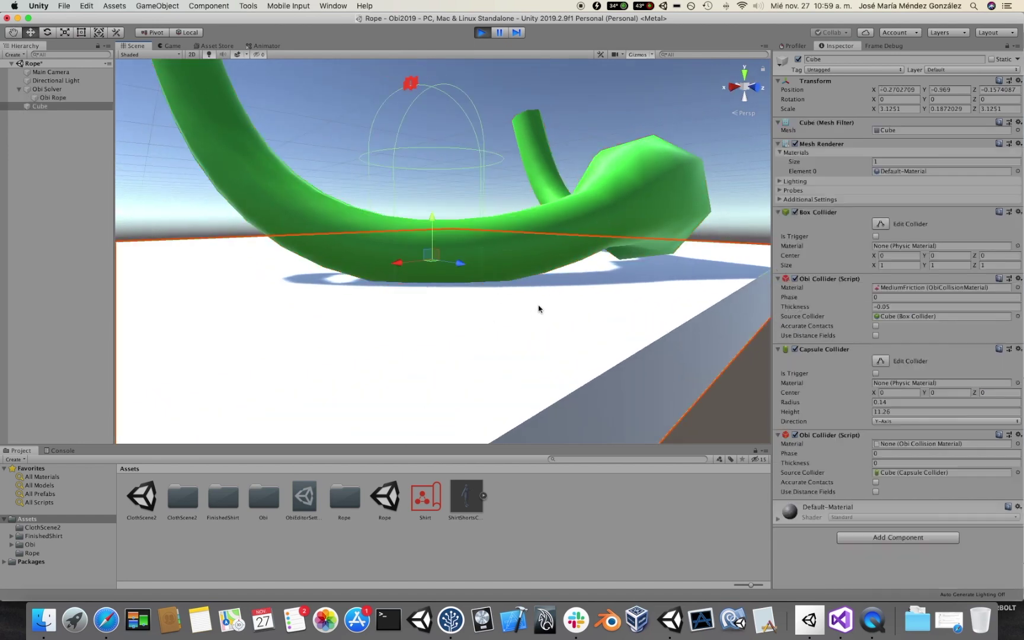
pyautogui.click(894, 306)
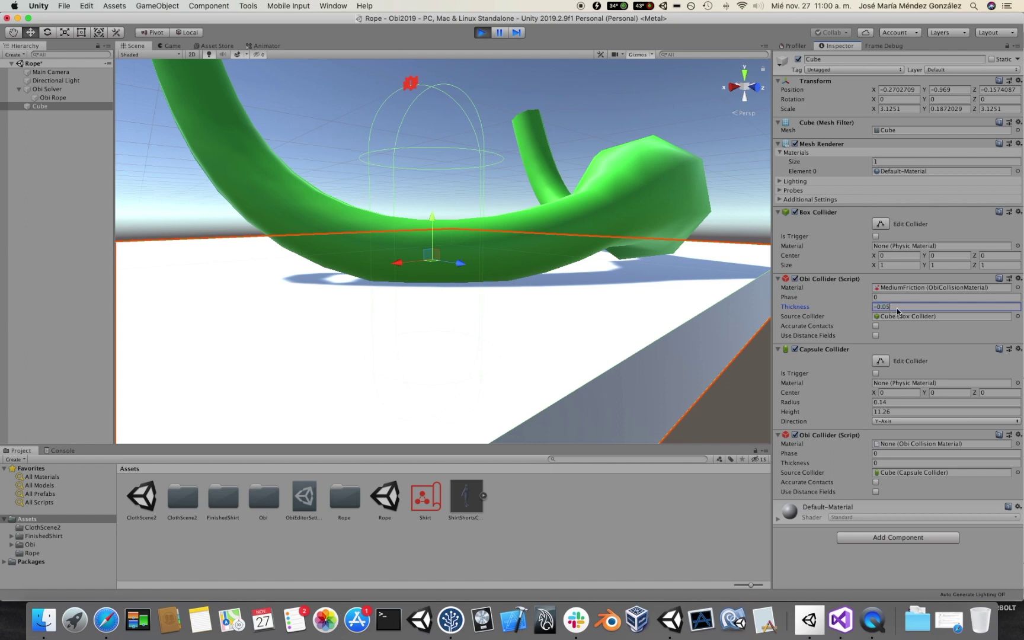
pyautogui.write('-0.1')
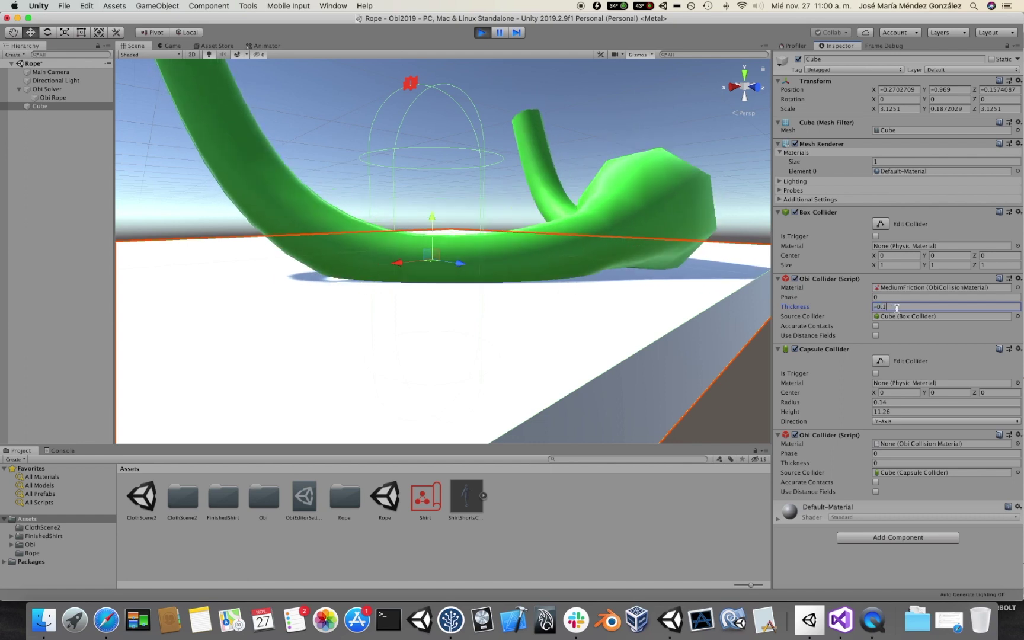
pyautogui.press('Return')
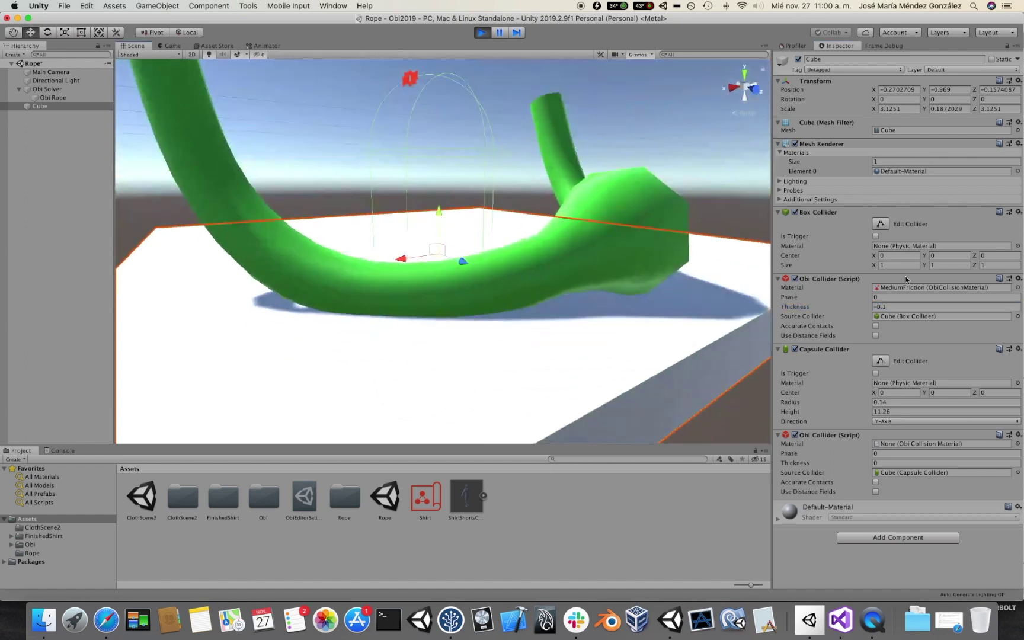
pyautogui.click(903, 307)
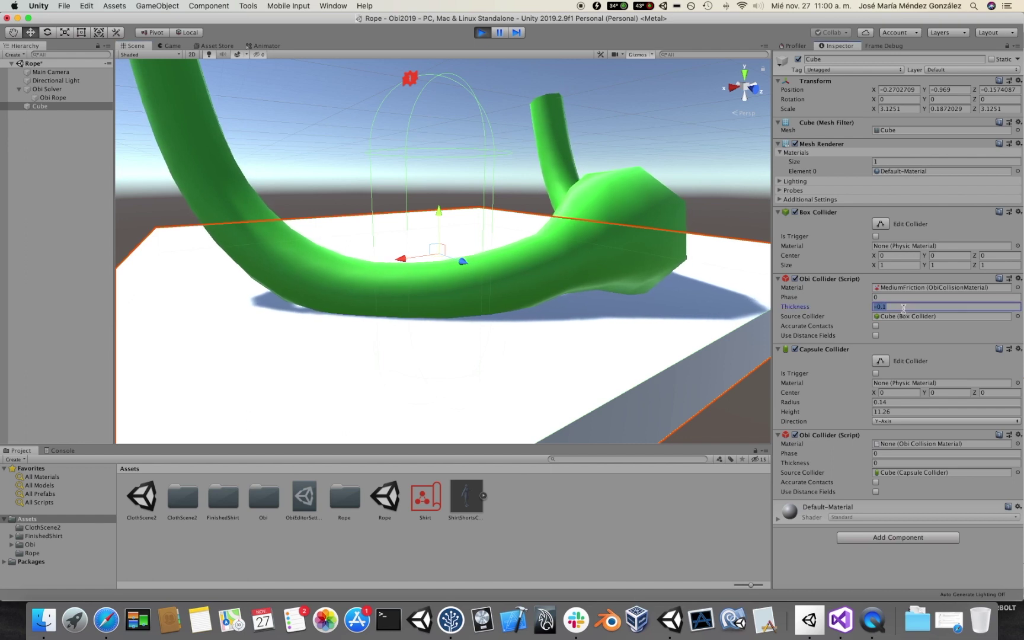
pyautogui.write('0.1')
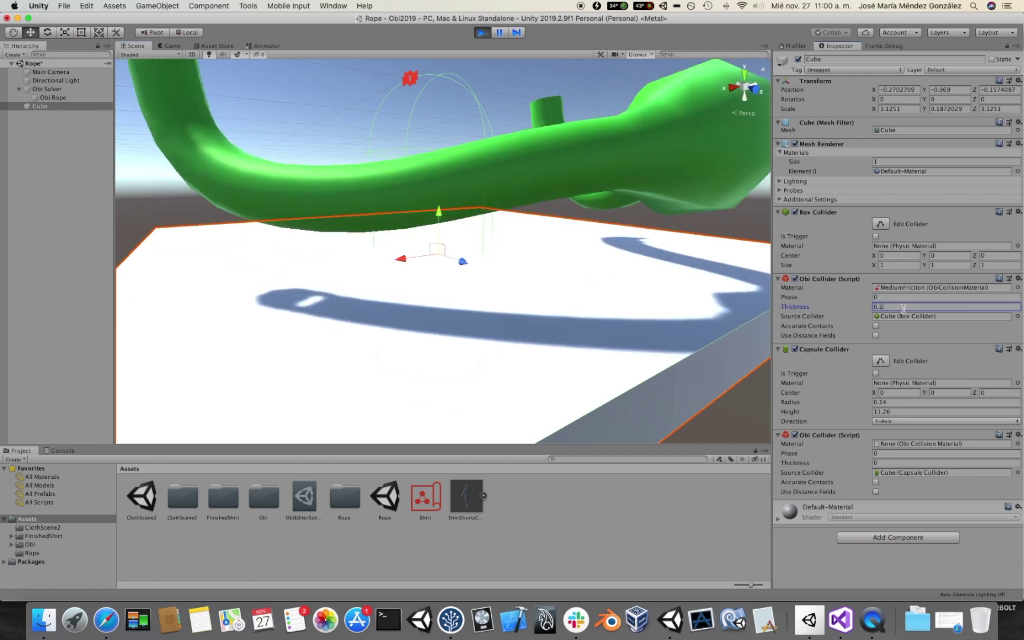